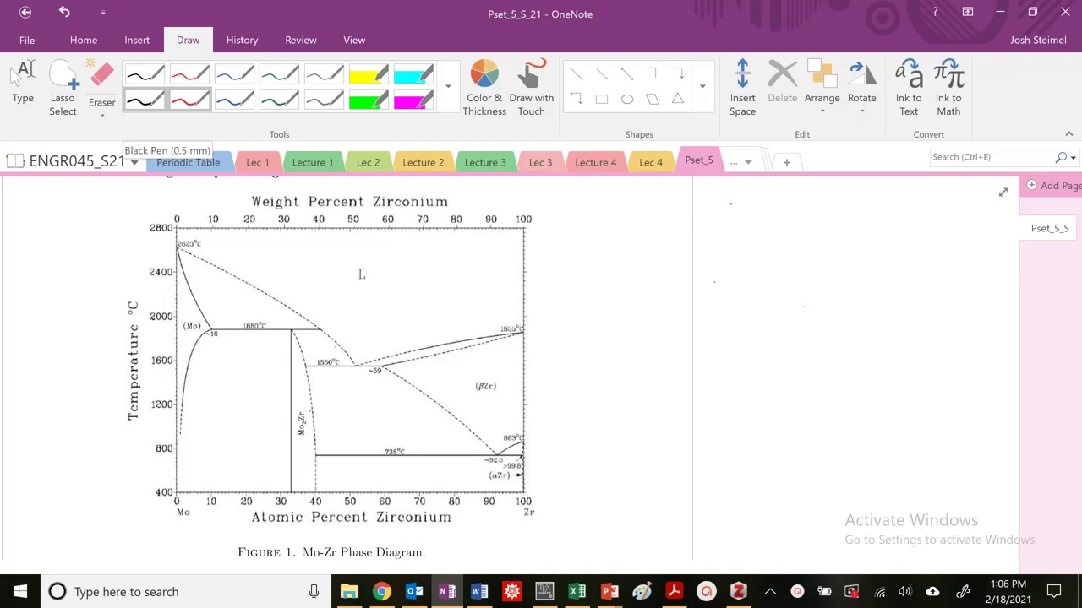
# Draw a black isotherm across the diagram just below 1200 °C and mark the Mo boundary in red.
pyautogui.click(145, 99)
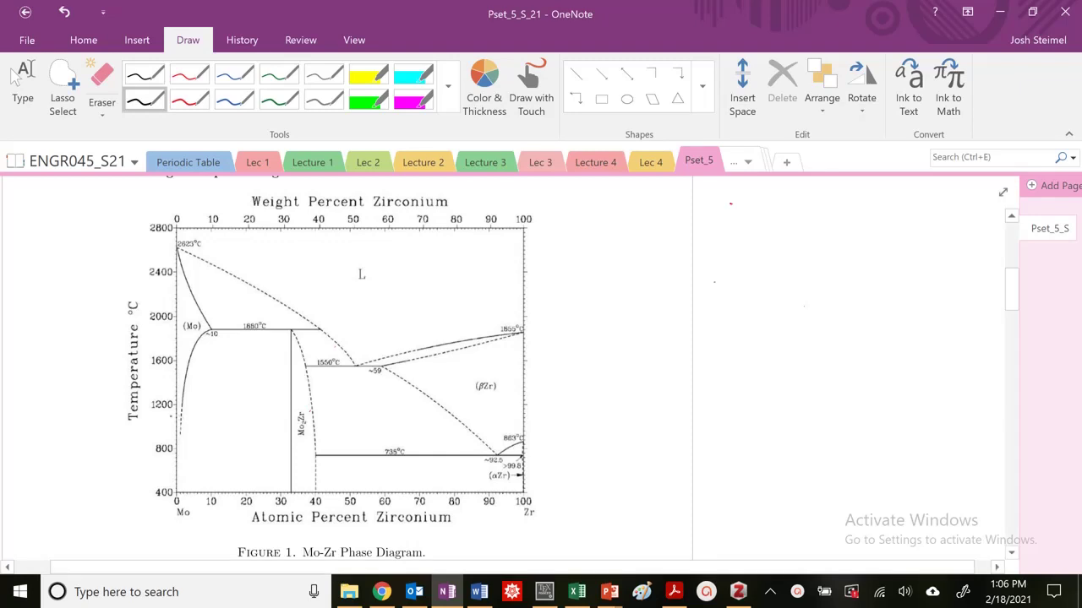
pyautogui.moveTo(174, 415); pyautogui.dragTo(525, 411)
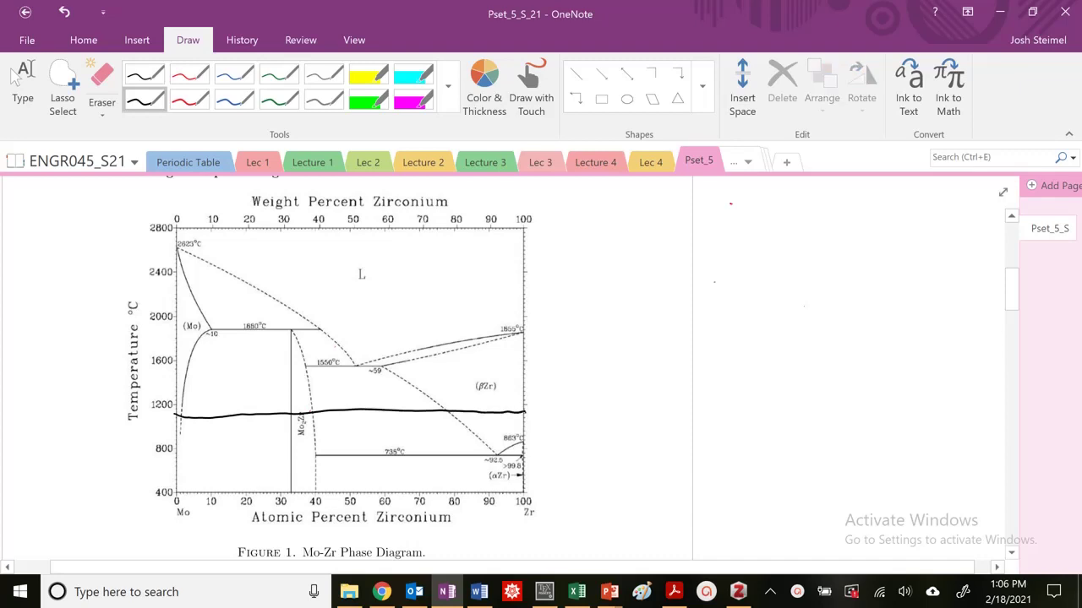
pyautogui.click(189, 100)
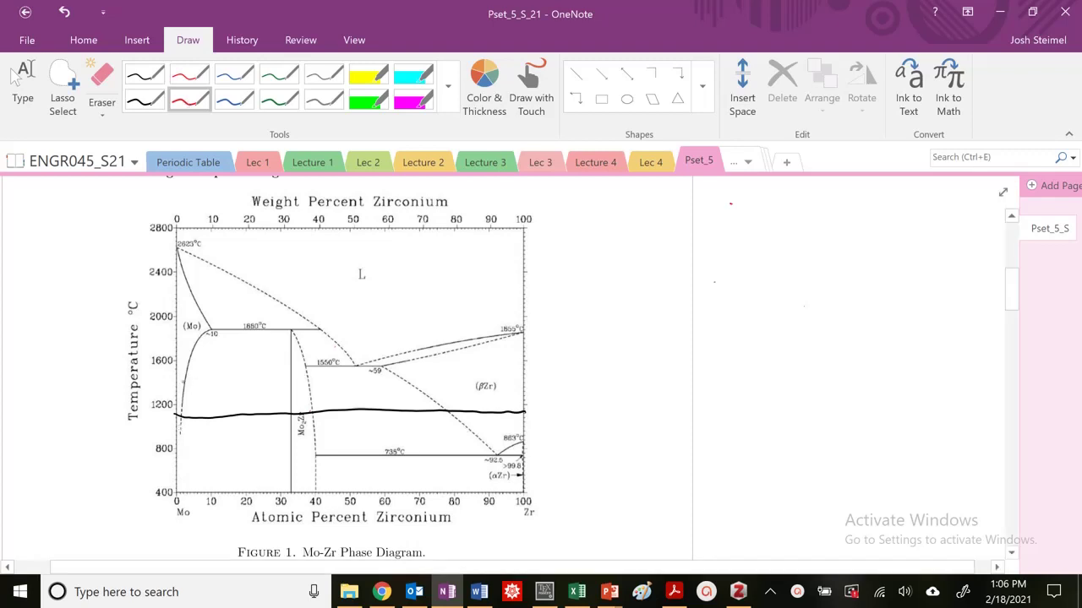
pyautogui.moveTo(179, 388); pyautogui.dragTo(181, 404)
# Write a red Mo legend entry and the red 'Mo + Mo₂Zr' region label.
pyautogui.moveTo(550, 203)
pyautogui.mouseDown()
pyautogui.moveTo(616, 193)
pyautogui.moveTo(622, 213)
pyautogui.mouseUp()
pyautogui.moveTo(630, 198); pyautogui.dragTo(642, 198)
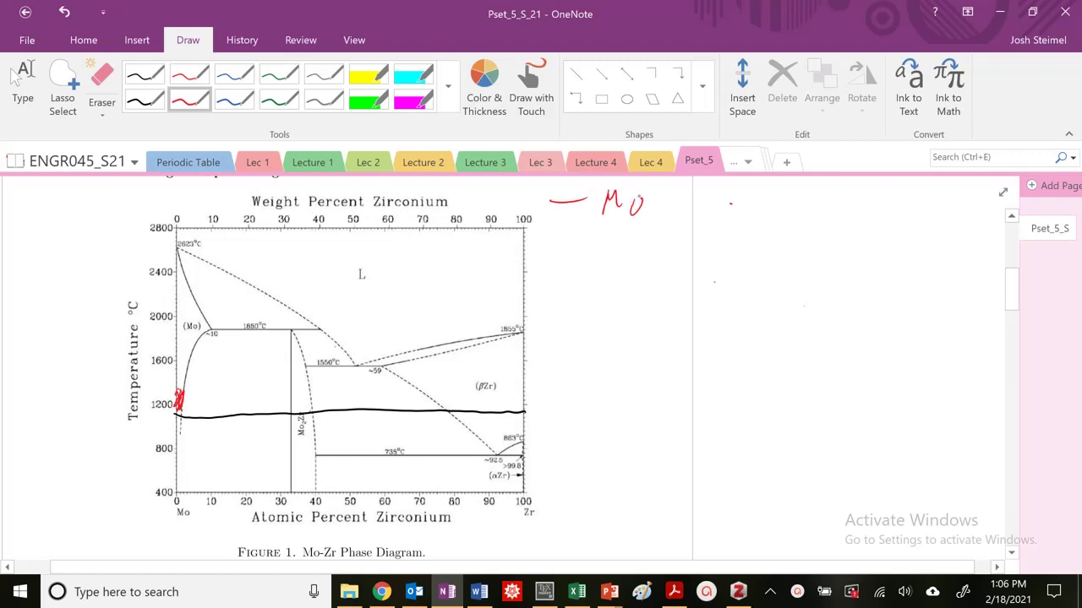
pyautogui.moveTo(203, 382)
pyautogui.mouseDown()
pyautogui.moveTo(229, 366)
pyautogui.moveTo(254, 380)
pyautogui.mouseUp()
pyautogui.moveTo(246, 370); pyautogui.dragTo(264, 369)
pyautogui.moveTo(202, 404)
pyautogui.mouseDown()
pyautogui.moveTo(208, 391)
pyautogui.moveTo(216, 404)
pyautogui.mouseUp()
pyautogui.moveTo(224, 393)
pyautogui.mouseDown()
pyautogui.moveTo(220, 405)
pyautogui.moveTo(240, 411)
pyautogui.mouseUp()
pyautogui.moveTo(242, 388); pyautogui.dragTo(257, 403)
pyautogui.moveTo(262, 405); pyautogui.dragTo(273, 391)
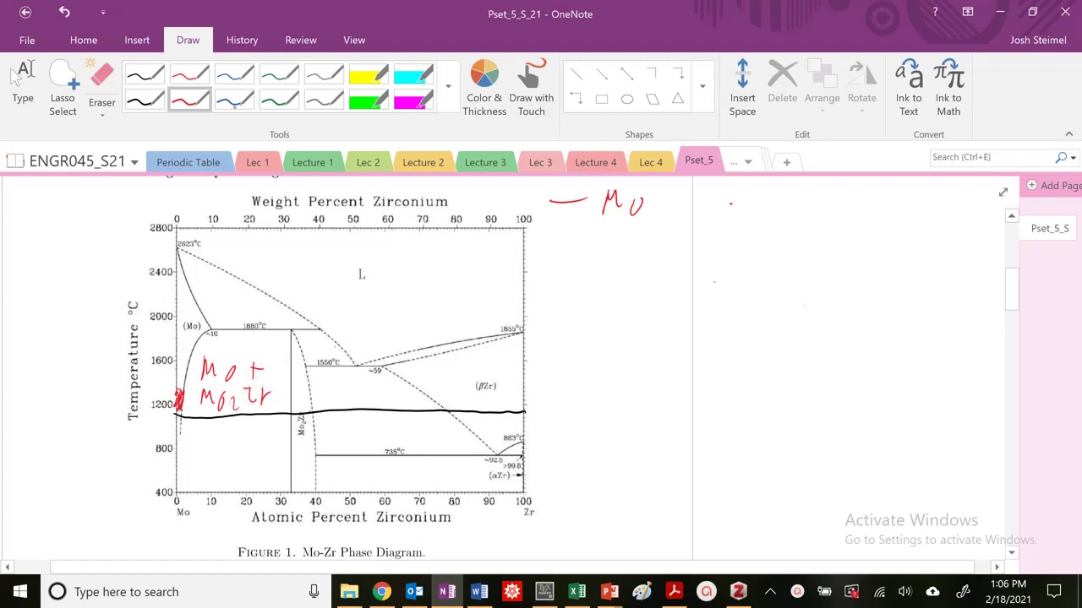
# Add a blue Mo₂Zr legend entry and mark the Mo₂Zr line at the isotherm in blue.
pyautogui.click(234, 95)
pyautogui.moveTo(545, 246); pyautogui.dragTo(615, 234)
pyautogui.moveTo(616, 233)
pyautogui.mouseDown()
pyautogui.moveTo(665, 251)
pyautogui.moveTo(679, 234)
pyautogui.moveTo(706, 230)
pyautogui.moveTo(712, 249)
pyautogui.moveTo(688, 251)
pyautogui.moveTo(713, 245)
pyautogui.mouseUp()
pyautogui.moveTo(719, 251); pyautogui.dragTo(740, 252)
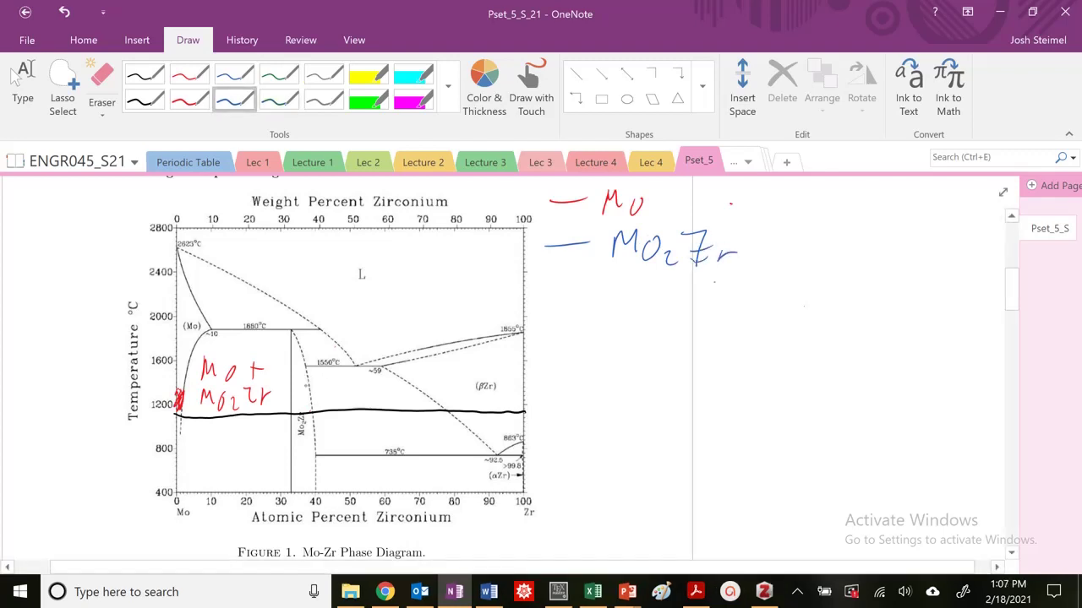
pyautogui.moveTo(304, 387); pyautogui.dragTo(291, 414)
# Mark the (βZr) region in green and add a green β legend entry.
pyautogui.click(278, 99)
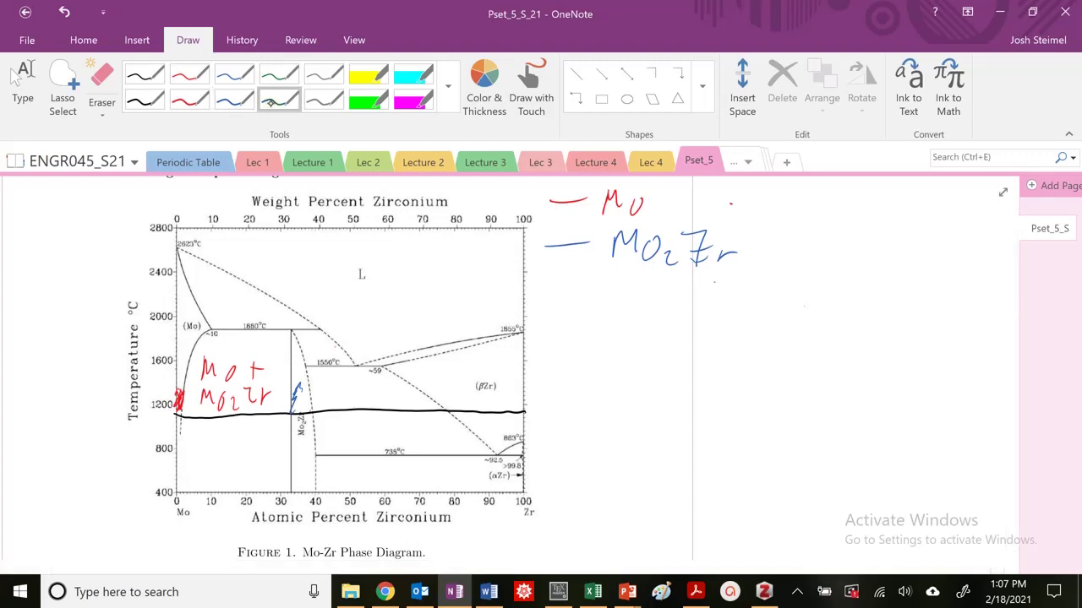
pyautogui.moveTo(481, 377); pyautogui.dragTo(499, 366)
pyautogui.moveTo(543, 294)
pyautogui.mouseDown()
pyautogui.moveTo(633, 290)
pyautogui.moveTo(610, 302)
pyautogui.moveTo(620, 325)
pyautogui.mouseUp()
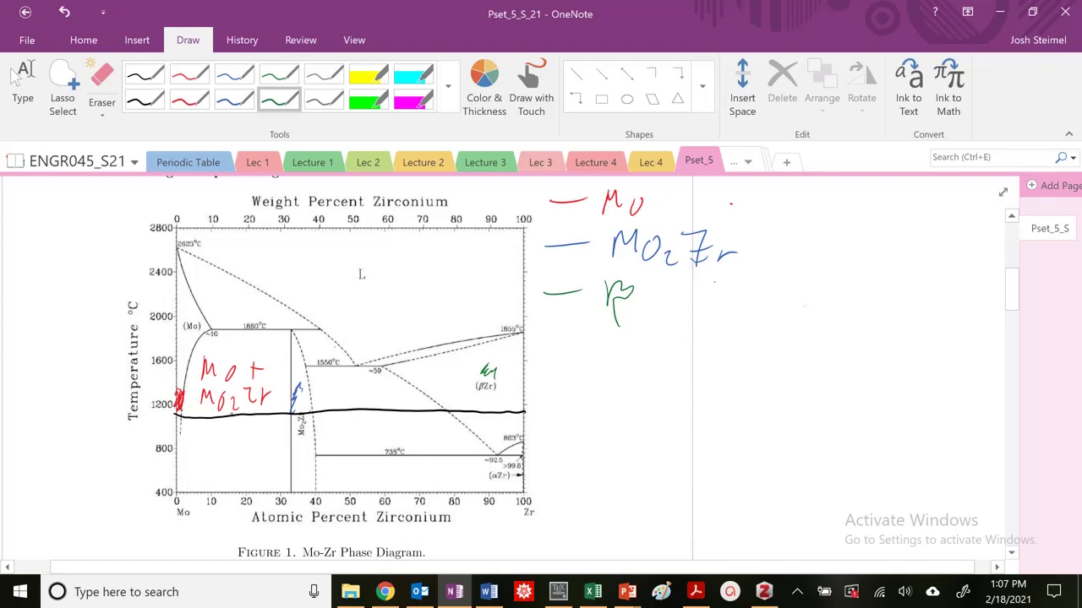
# Drop a red vertical line from the isotherm to the composition axis at the Mo end.
pyautogui.click(188, 100)
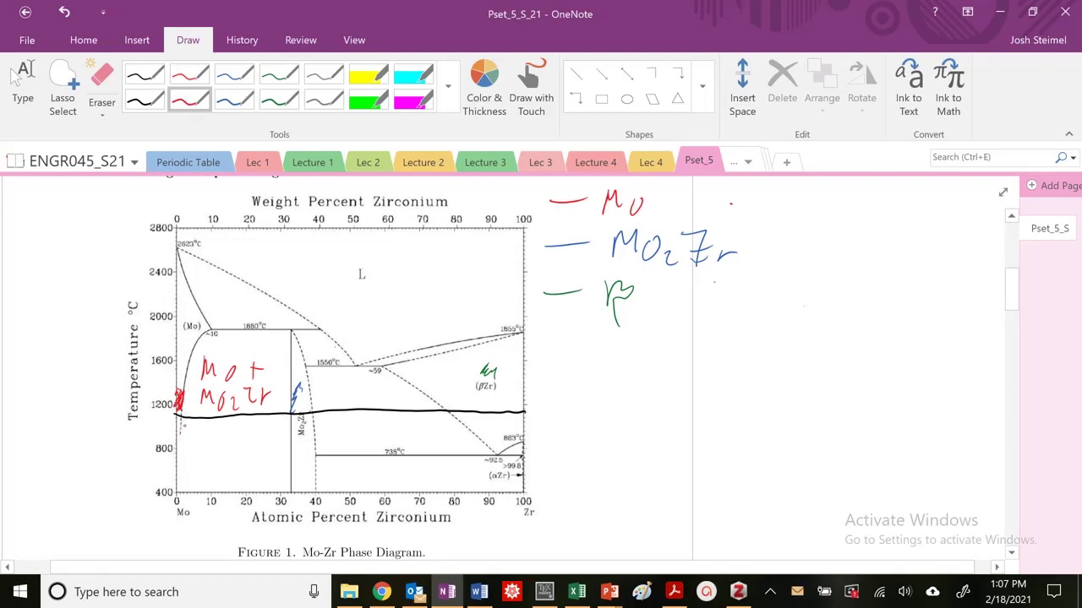
pyautogui.moveTo(180, 423); pyautogui.dragTo(181, 498)
pyautogui.press('Escape')
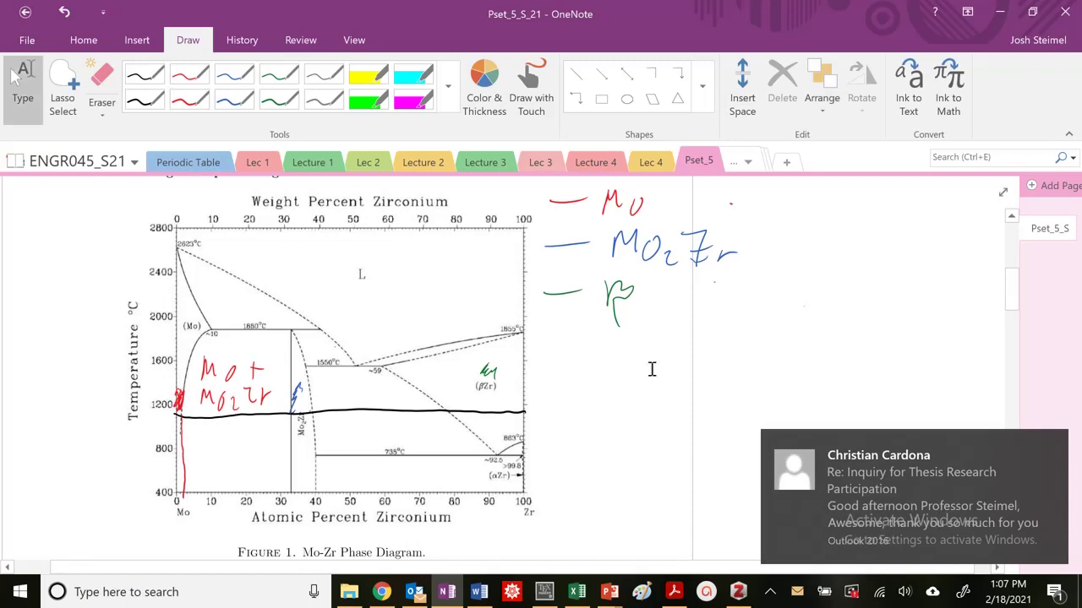
# Dismiss the mail notification and close Outlook from its taskbar jump list.
pyautogui.click(1058, 446)
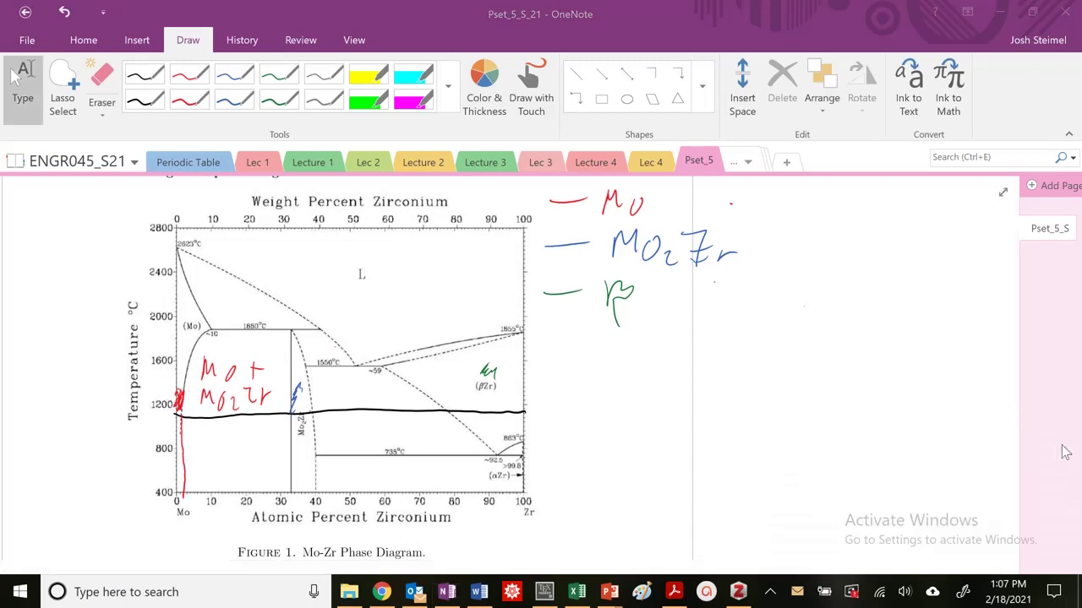
pyautogui.rightClick(416, 590)
pyautogui.click(372, 555)
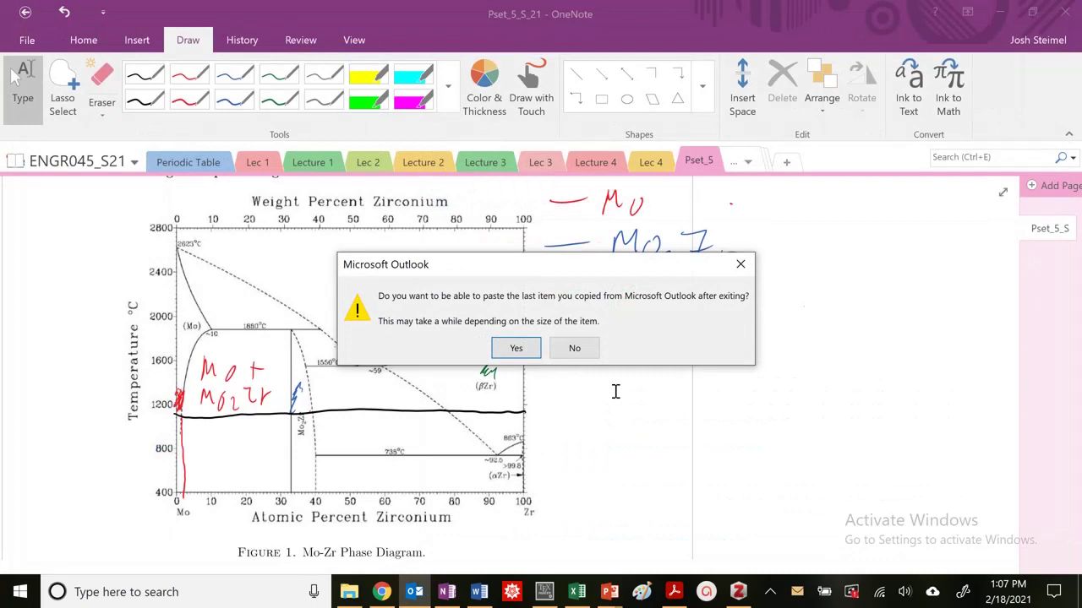
pyautogui.click(740, 264)
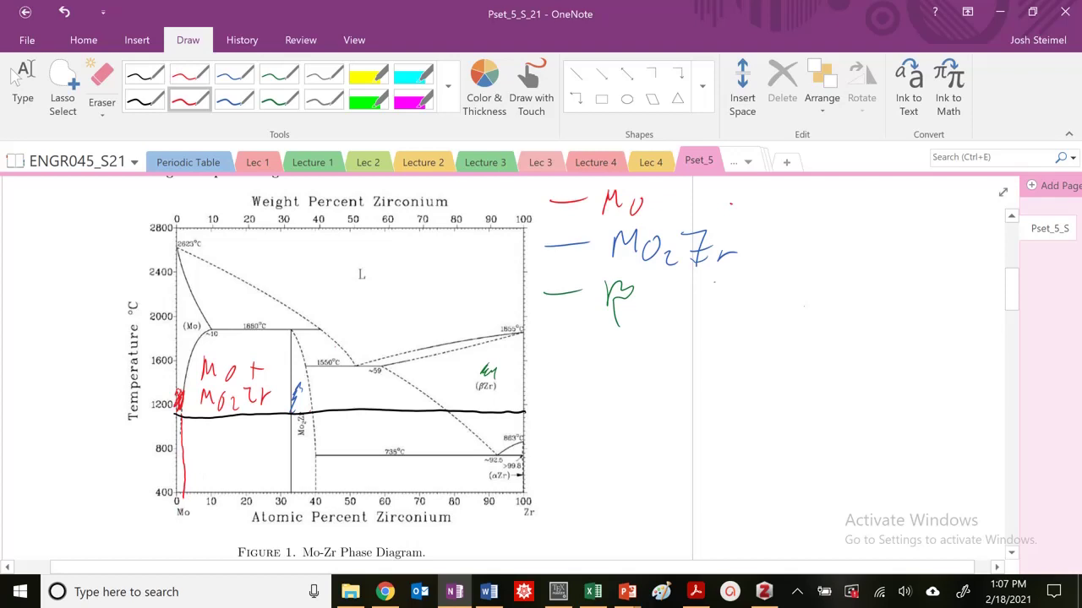
# Label the Mo-end composition, then add labelled red drop lines at Mo₂Zr, the next boundary and βZr.
pyautogui.moveTo(180, 522); pyautogui.dragTo(186, 533)
pyautogui.moveTo(287, 412); pyautogui.dragTo(286, 541)
pyautogui.moveTo(292, 524); pyautogui.dragTo(302, 532)
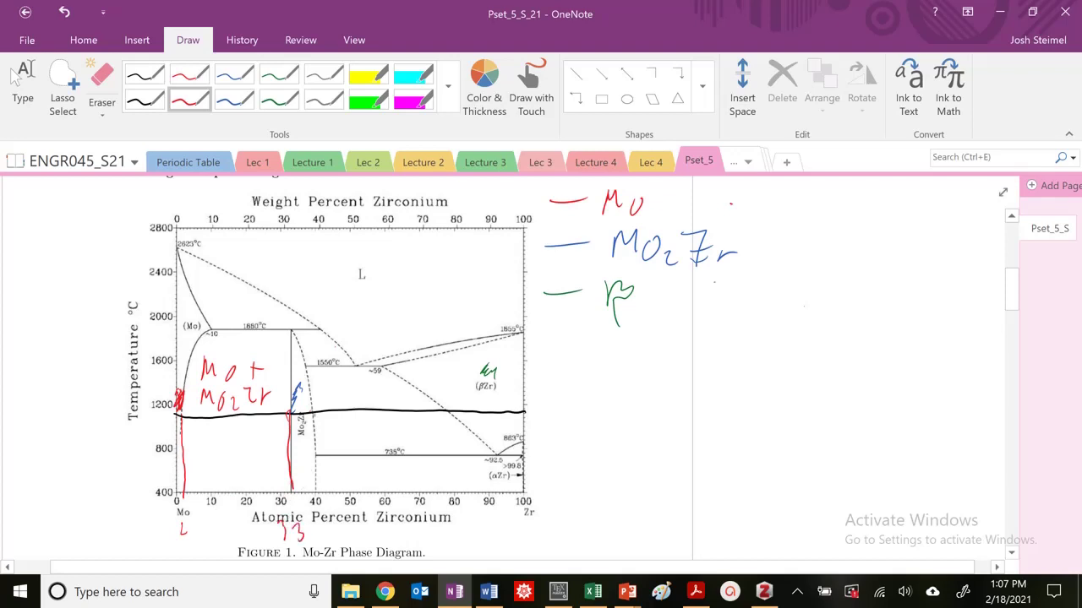
pyautogui.moveTo(312, 412); pyautogui.dragTo(326, 534)
pyautogui.moveTo(324, 519); pyautogui.dragTo(326, 551)
pyautogui.moveTo(449, 412)
pyautogui.mouseDown()
pyautogui.moveTo(459, 531)
pyautogui.moveTo(476, 541)
pyautogui.mouseUp()
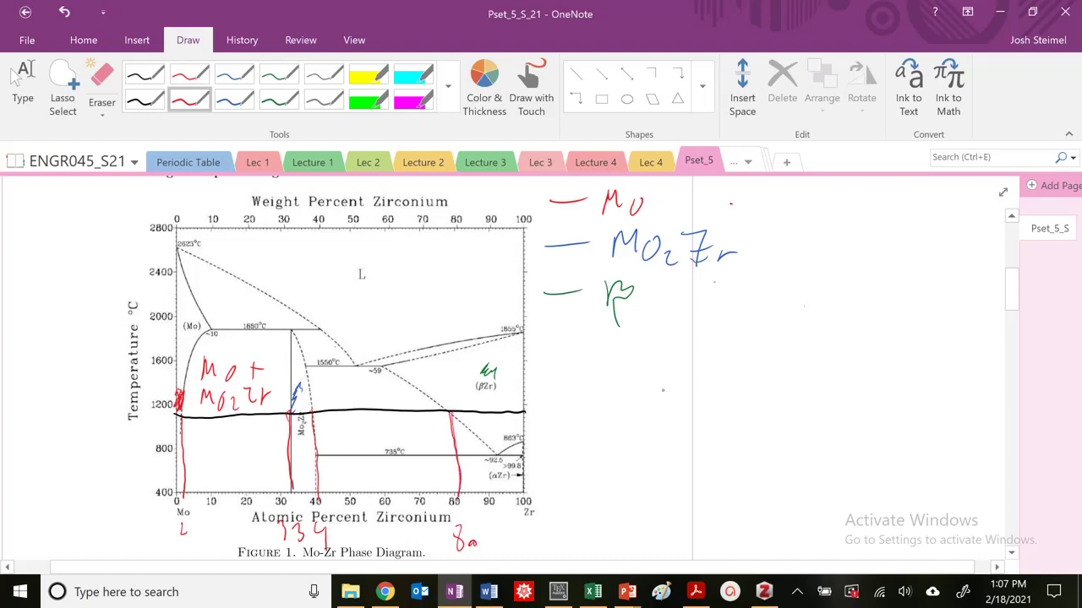
pyautogui.click(144, 100)
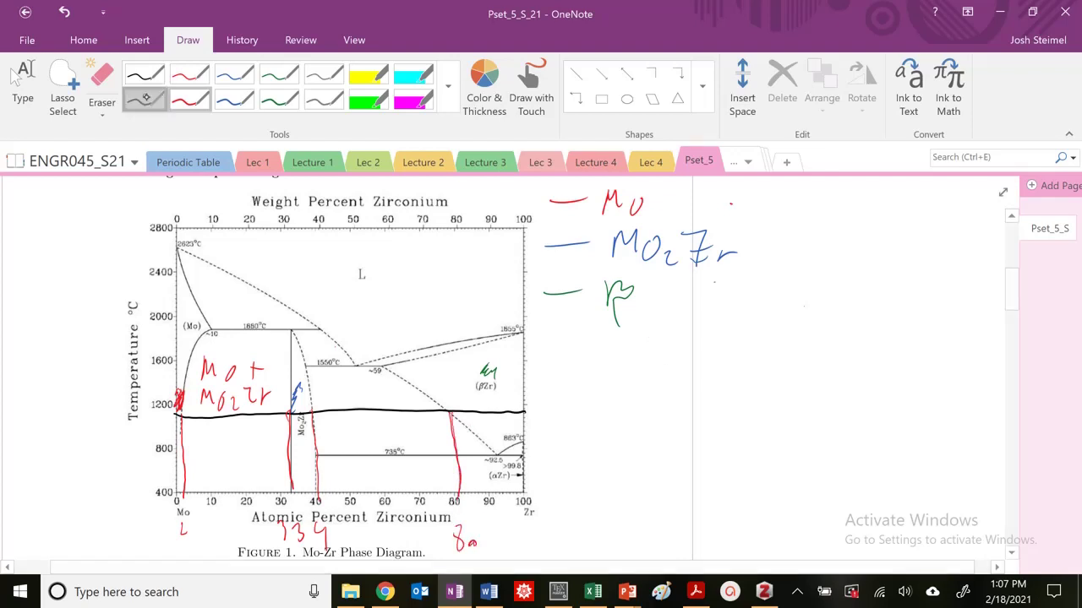
# Draw the black free energy box beside the diagram with axes labelled G and x.
pyautogui.moveTo(638, 348); pyautogui.dragTo(645, 365)
pyautogui.moveTo(693, 326)
pyautogui.mouseDown()
pyautogui.moveTo(692, 471)
pyautogui.moveTo(761, 505)
pyautogui.moveTo(916, 507)
pyautogui.moveTo(933, 319)
pyautogui.mouseUp()
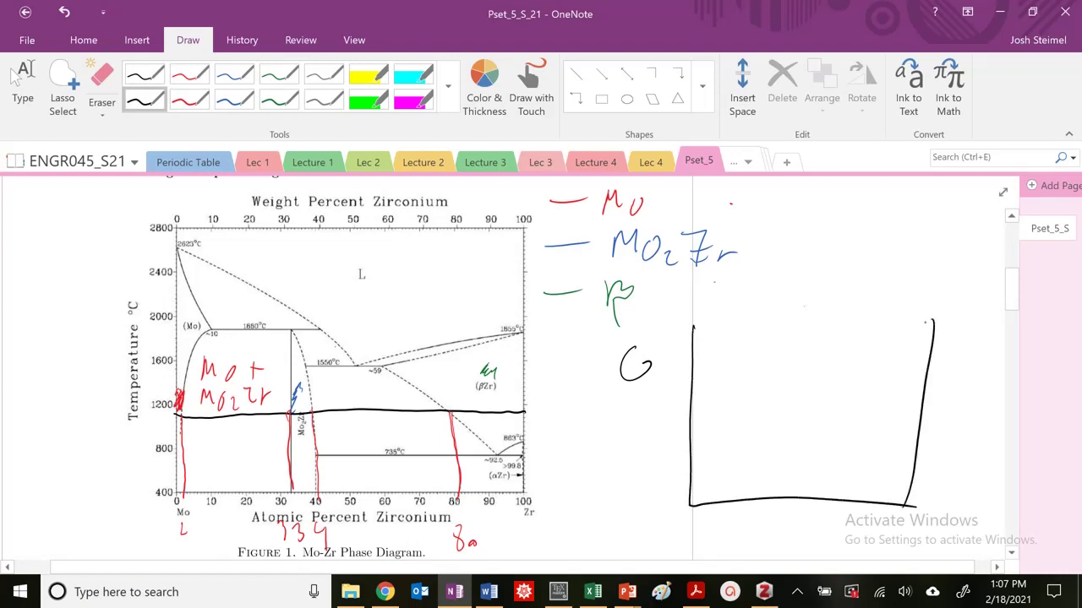
pyautogui.moveTo(790, 530)
pyautogui.mouseDown()
pyautogui.moveTo(804, 545)
pyautogui.moveTo(789, 545)
pyautogui.mouseUp()
# Add composition ticks labelled 2, 33, 40 and 80 on the bottom edge.
pyautogui.moveTo(717, 478); pyautogui.dragTo(717, 512)
pyautogui.moveTo(713, 520); pyautogui.dragTo(723, 536)
pyautogui.moveTo(785, 486); pyautogui.dragTo(775, 529)
pyautogui.moveTo(787, 512); pyautogui.dragTo(795, 530)
pyautogui.moveTo(822, 492)
pyautogui.mouseDown()
pyautogui.moveTo(829, 540)
pyautogui.moveTo(841, 529)
pyautogui.mouseUp()
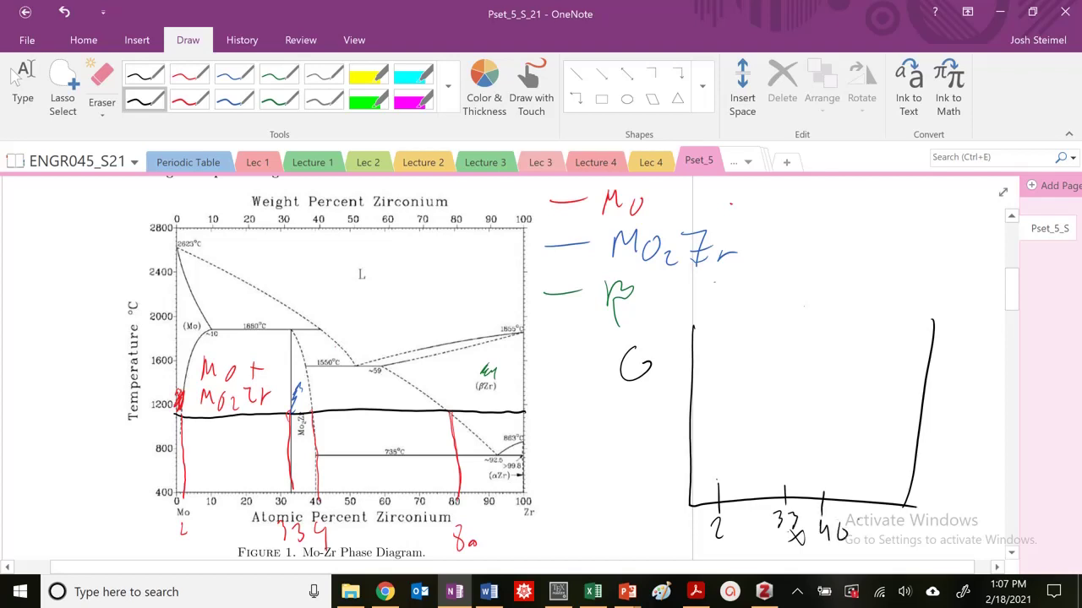
pyautogui.moveTo(870, 496); pyautogui.dragTo(869, 509)
pyautogui.moveTo(878, 525)
pyautogui.mouseDown()
pyautogui.moveTo(874, 549)
pyautogui.moveTo(893, 539)
pyautogui.mouseUp()
# Draw dashed vertical guides rising from the 2, 33, 40 and 80 ticks.
pyautogui.moveTo(714, 319); pyautogui.dragTo(716, 336)
pyautogui.moveTo(720, 369); pyautogui.dragTo(720, 385)
pyautogui.moveTo(776, 324); pyautogui.dragTo(776, 332)
pyautogui.moveTo(777, 382); pyautogui.dragTo(777, 404)
pyautogui.moveTo(781, 471); pyautogui.dragTo(781, 497)
pyautogui.moveTo(825, 318); pyautogui.dragTo(824, 332)
pyautogui.moveTo(825, 366); pyautogui.dragTo(824, 381)
pyautogui.moveTo(822, 419); pyautogui.dragTo(821, 494)
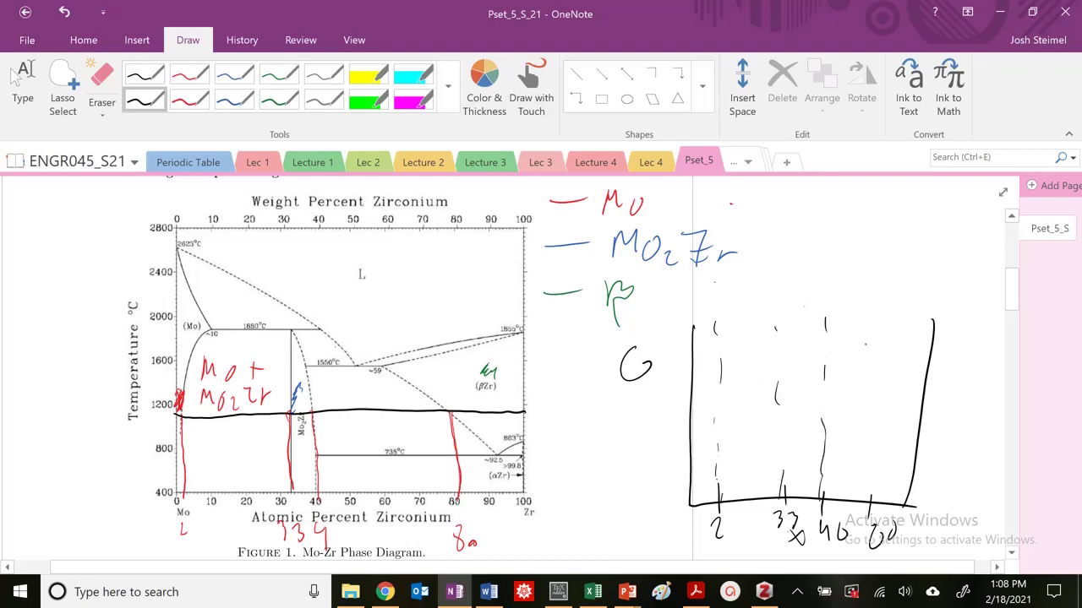
pyautogui.moveTo(881, 319); pyautogui.dragTo(880, 326)
pyautogui.moveTo(872, 365); pyautogui.dragTo(870, 419)
pyautogui.moveTo(869, 455); pyautogui.dragTo(862, 504)
# Plot the red Mo free energy point and blue points beside it and at the 33 guide.
pyautogui.click(190, 98)
pyautogui.moveTo(698, 325)
pyautogui.mouseDown()
pyautogui.moveTo(709, 309)
pyautogui.moveTo(742, 323)
pyautogui.moveTo(750, 346)
pyautogui.mouseUp()
pyautogui.click(234, 99)
pyautogui.moveTo(743, 341); pyautogui.dragTo(758, 337)
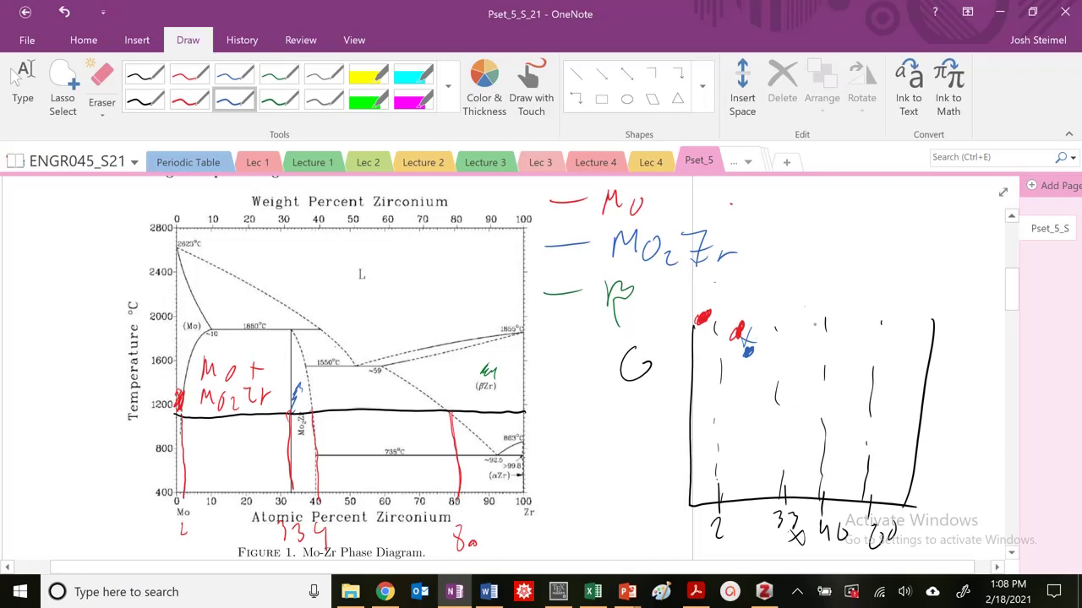
pyautogui.moveTo(800, 330)
pyautogui.mouseDown()
pyautogui.moveTo(786, 348)
pyautogui.moveTo(805, 335)
pyautogui.mouseUp()
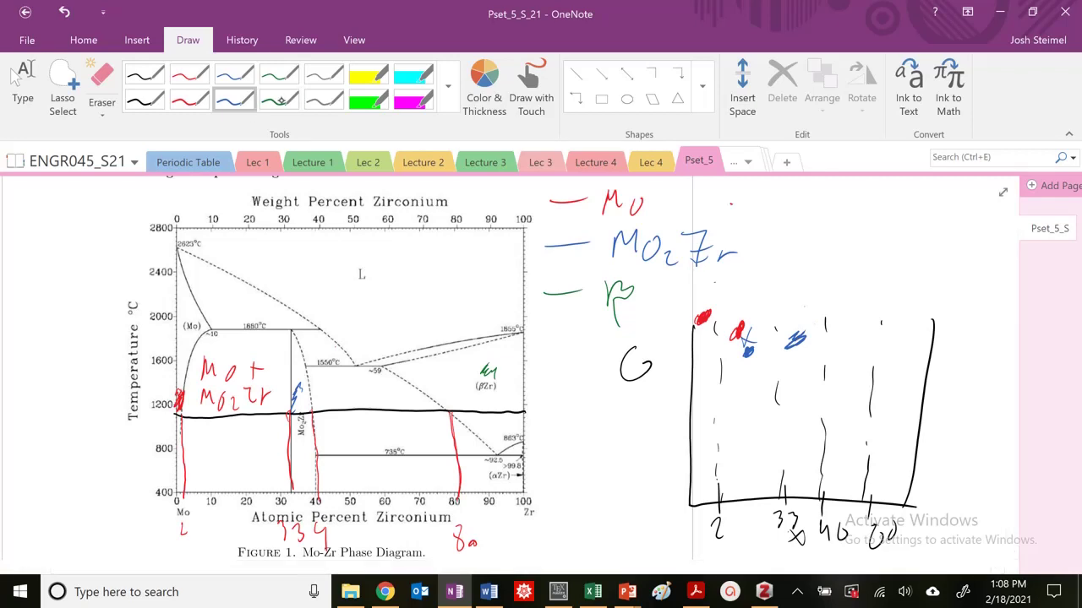
# Add green β points at the 40 and 80 guides with a blue point below the first.
pyautogui.click(277, 101)
pyautogui.moveTo(840, 323); pyautogui.dragTo(839, 354)
pyautogui.click(234, 101)
pyautogui.moveTo(835, 346)
pyautogui.mouseDown()
pyautogui.moveTo(846, 345)
pyautogui.moveTo(847, 372)
pyautogui.mouseUp()
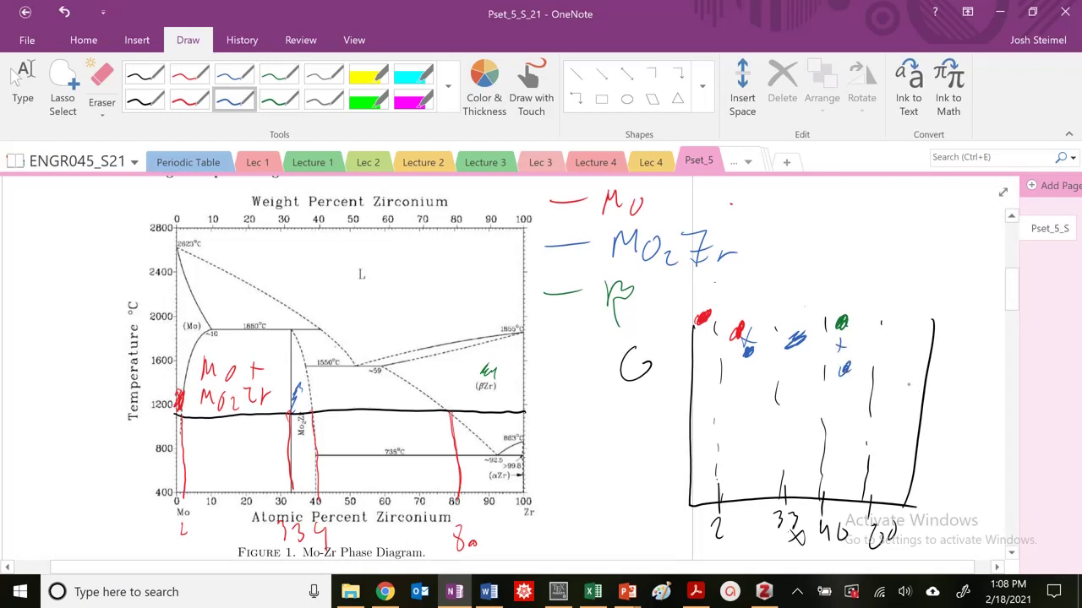
pyautogui.click(279, 101)
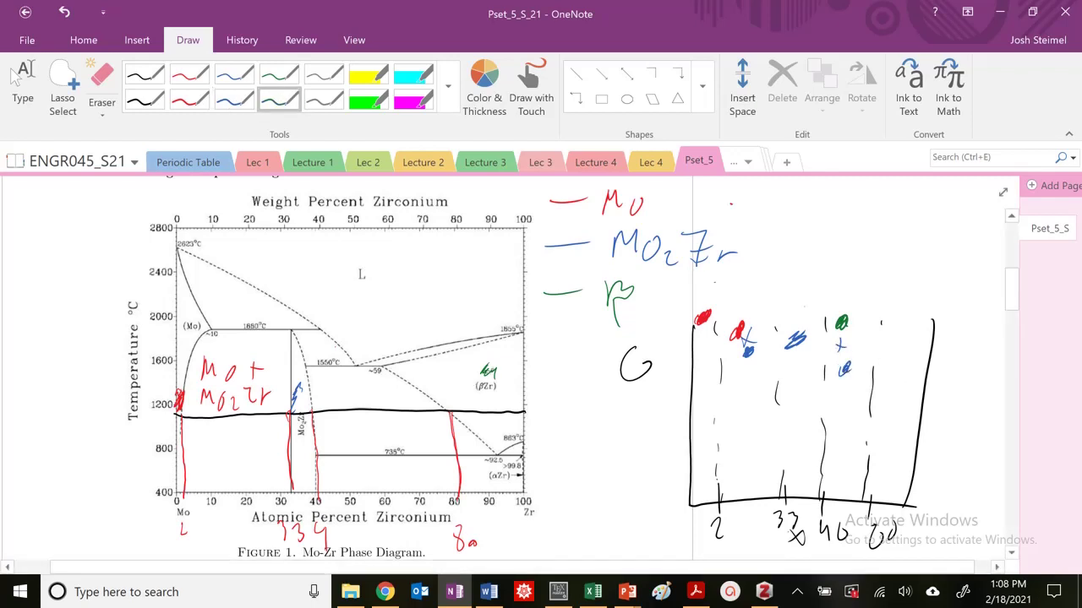
pyautogui.moveTo(898, 347); pyautogui.dragTo(914, 342)
pyautogui.click(448, 86)
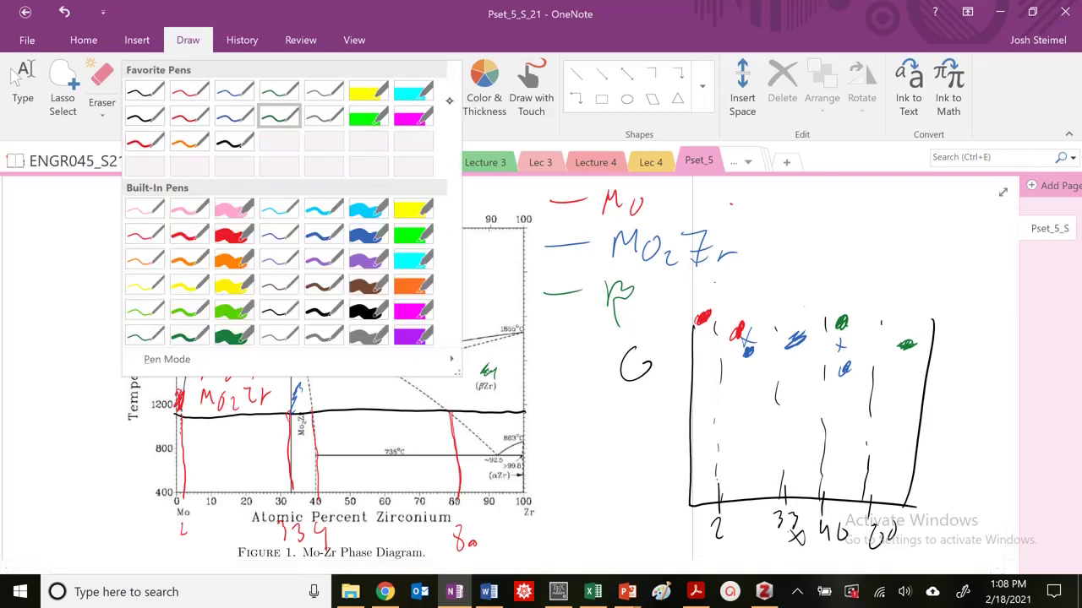
# Draw thin purple tangent lines at the plot's lower left and lower right.
pyautogui.click(292, 259)
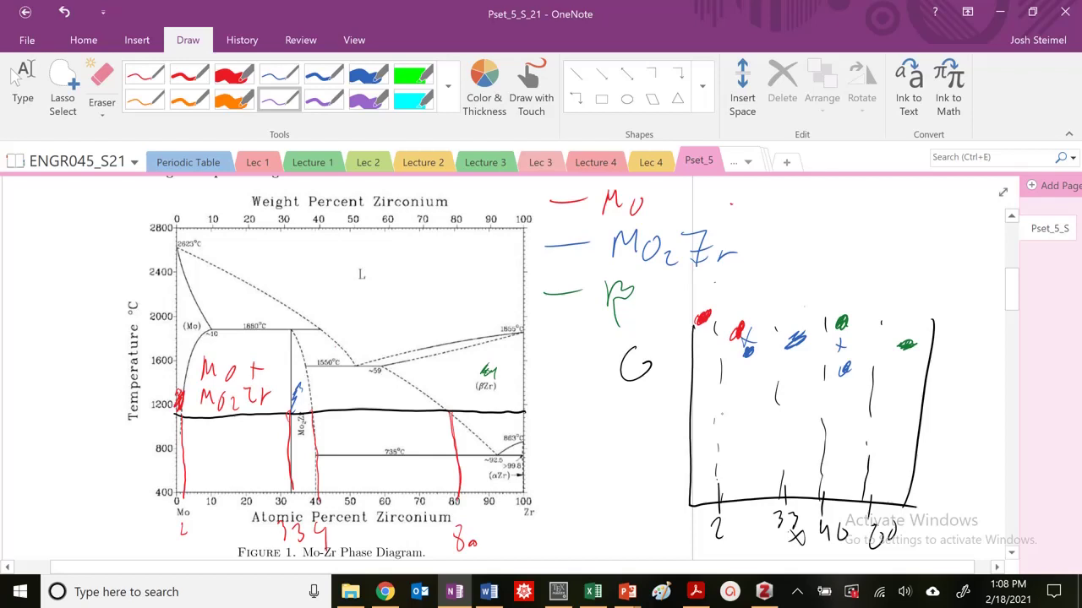
pyautogui.moveTo(716, 416); pyautogui.dragTo(775, 419)
pyautogui.moveTo(824, 421); pyautogui.dragTo(868, 439)
# Ink a thin red free energy curve and a thin blue U-shaped curve across the sketch.
pyautogui.click(188, 73)
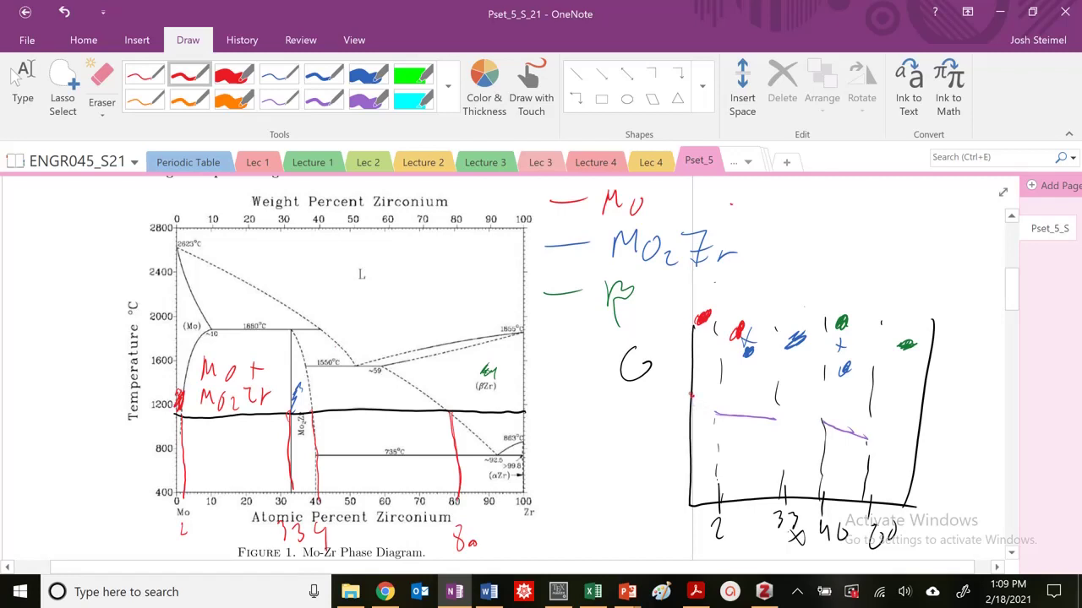
pyautogui.moveTo(708, 307); pyautogui.dragTo(702, 311)
pyautogui.moveTo(689, 395)
pyautogui.mouseDown()
pyautogui.moveTo(729, 414)
pyautogui.moveTo(761, 396)
pyautogui.moveTo(842, 336)
pyautogui.moveTo(927, 241)
pyautogui.mouseUp()
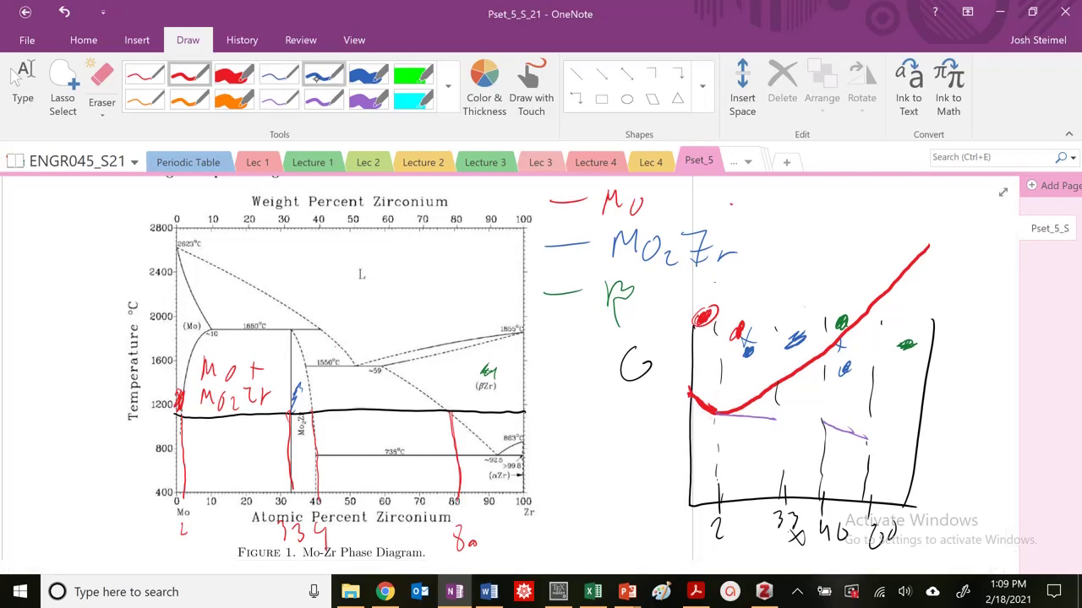
pyautogui.click(323, 74)
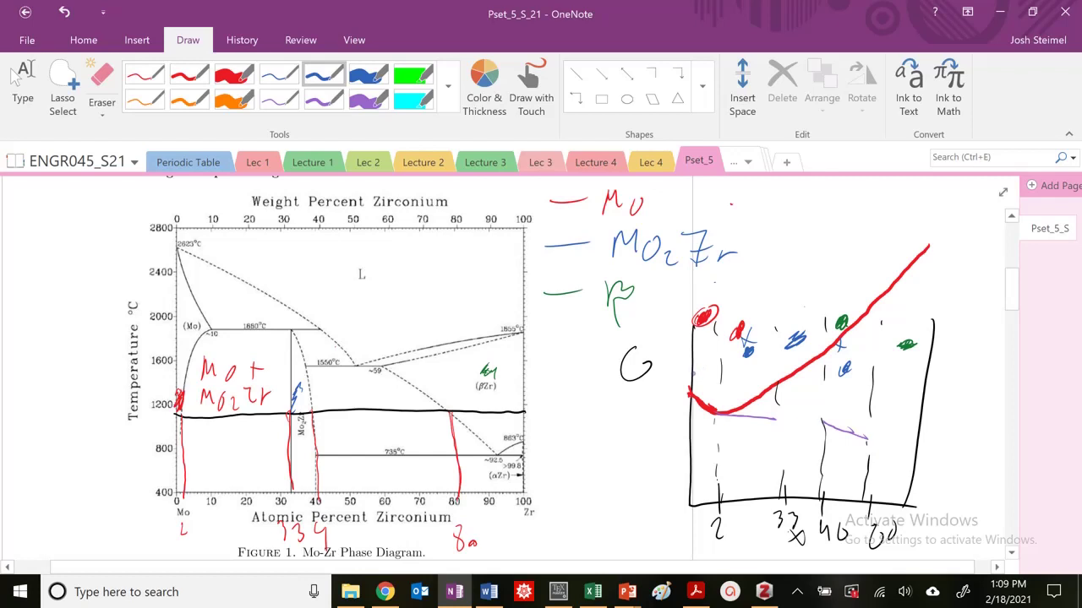
pyautogui.moveTo(691, 372)
pyautogui.mouseDown()
pyautogui.moveTo(745, 410)
pyautogui.moveTo(808, 423)
pyautogui.moveTo(862, 399)
pyautogui.moveTo(903, 345)
pyautogui.mouseUp()
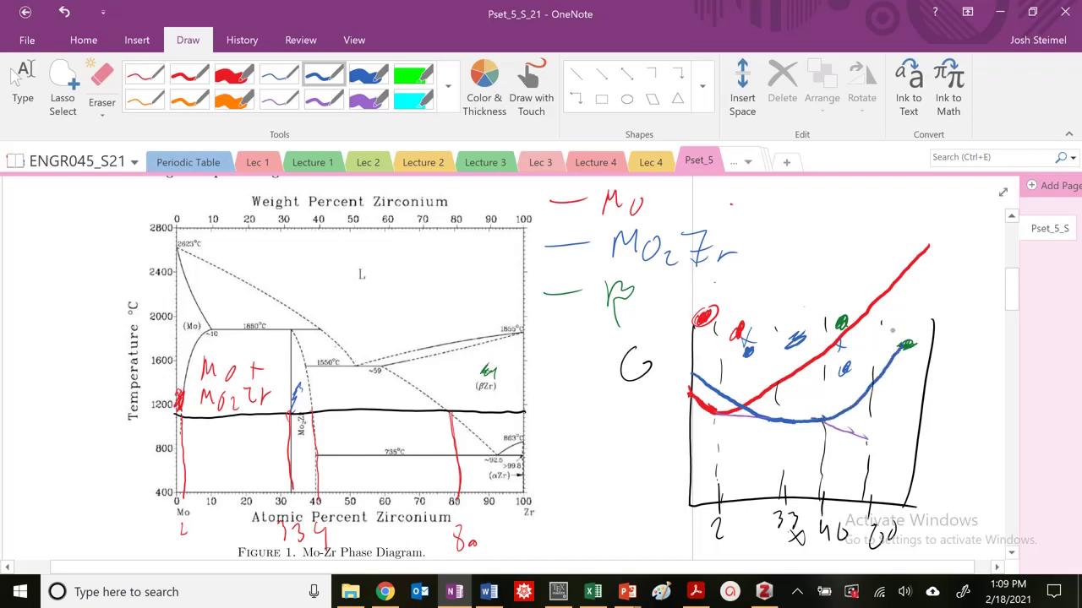
# Erase the stray purple stroke on the right and undo the accidental erase of the blue curve.
pyautogui.click(101, 80)
pyautogui.click(857, 437)
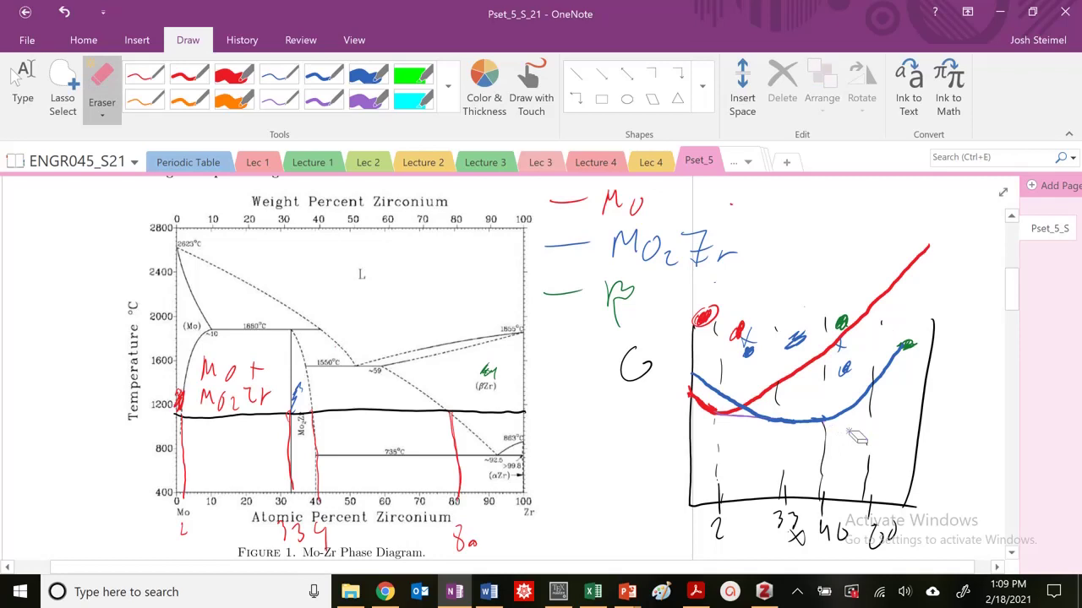
pyautogui.click(279, 100)
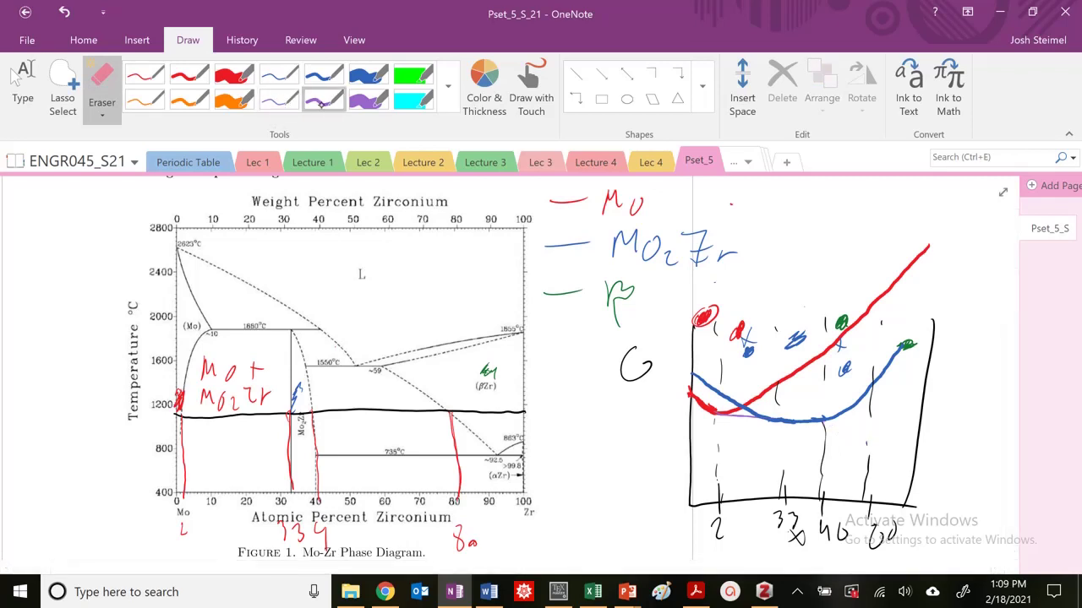
pyautogui.moveTo(796, 420); pyautogui.dragTo(845, 419)
pyautogui.hotkey('ctrl', 'z')
pyautogui.hotkey('ctrl', 'z')
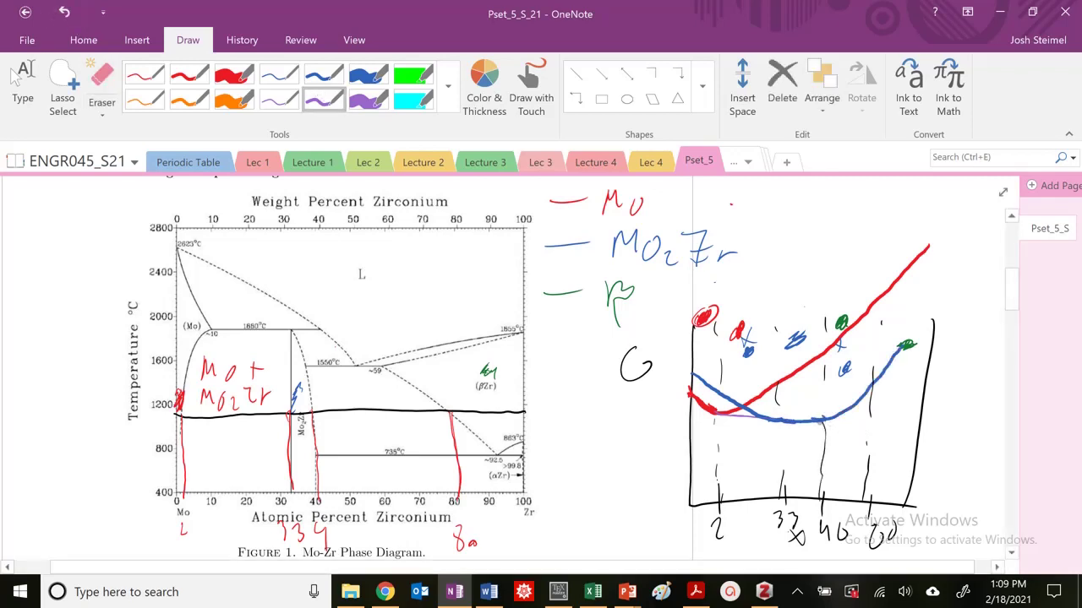
# Thicken the purple common tangents along the curve bottoms and sketch a purple arc below the plot.
pyautogui.moveTo(818, 424)
pyautogui.mouseDown()
pyautogui.moveTo(873, 418)
pyautogui.moveTo(829, 422)
pyautogui.mouseUp()
pyautogui.moveTo(718, 414)
pyautogui.mouseDown()
pyautogui.moveTo(787, 429)
pyautogui.moveTo(720, 415)
pyautogui.moveTo(788, 429)
pyautogui.moveTo(771, 418)
pyautogui.mouseUp()
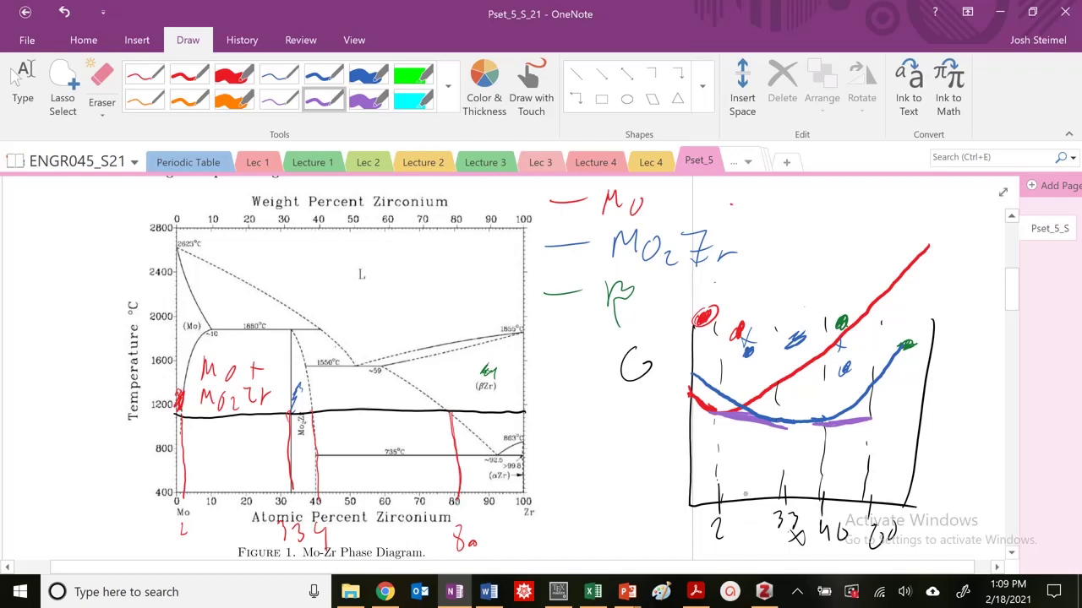
pyautogui.moveTo(742, 467)
pyautogui.mouseDown()
pyautogui.moveTo(722, 463)
pyautogui.moveTo(649, 504)
pyautogui.mouseUp()
pyautogui.moveTo(516, 540)
pyautogui.mouseDown()
pyautogui.moveTo(530, 519)
pyautogui.moveTo(541, 537)
pyautogui.moveTo(539, 492)
pyautogui.moveTo(557, 502)
pyautogui.mouseUp()
# Handwrite purple Mo and Mo2Zr labels below the graph and notes at its bottom right.
pyautogui.click(555, 488)
pyautogui.moveTo(555, 517)
pyautogui.mouseDown()
pyautogui.moveTo(582, 511)
pyautogui.moveTo(596, 525)
pyautogui.moveTo(587, 480)
pyautogui.moveTo(598, 496)
pyautogui.mouseUp()
pyautogui.moveTo(605, 485); pyautogui.dragTo(617, 503)
pyautogui.moveTo(621, 483); pyautogui.dragTo(634, 500)
pyautogui.moveTo(841, 499); pyautogui.dragTo(953, 529)
pyautogui.moveTo(958, 492); pyautogui.dragTo(980, 529)
pyautogui.moveTo(925, 559)
pyautogui.mouseDown()
pyautogui.moveTo(945, 541)
pyautogui.moveTo(940, 563)
pyautogui.moveTo(952, 536)
pyautogui.moveTo(979, 554)
pyautogui.moveTo(994, 544)
pyautogui.mouseUp()
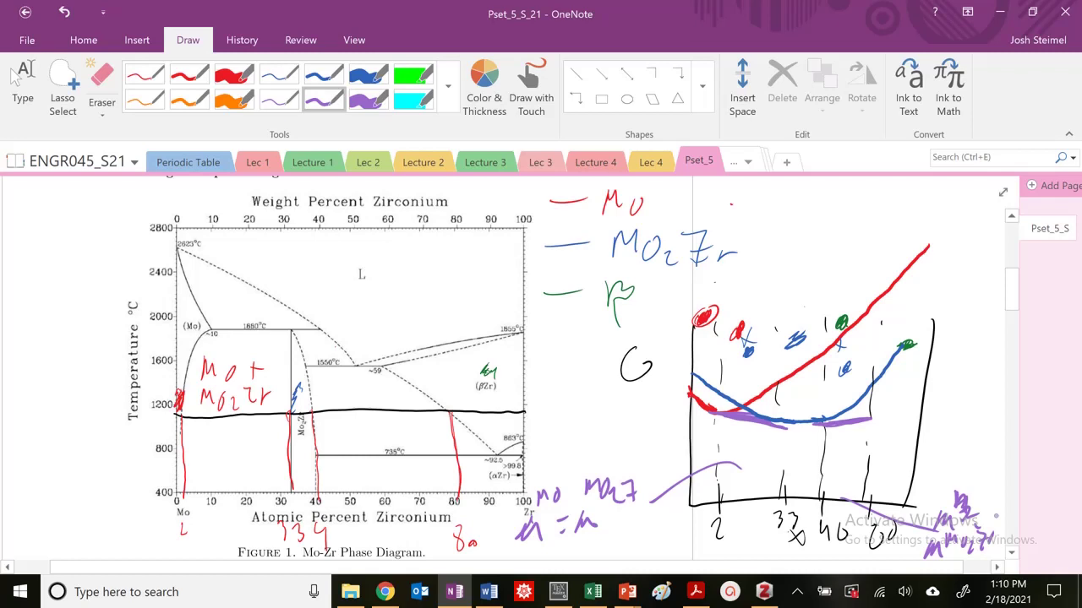
pyautogui.click(186, 98)
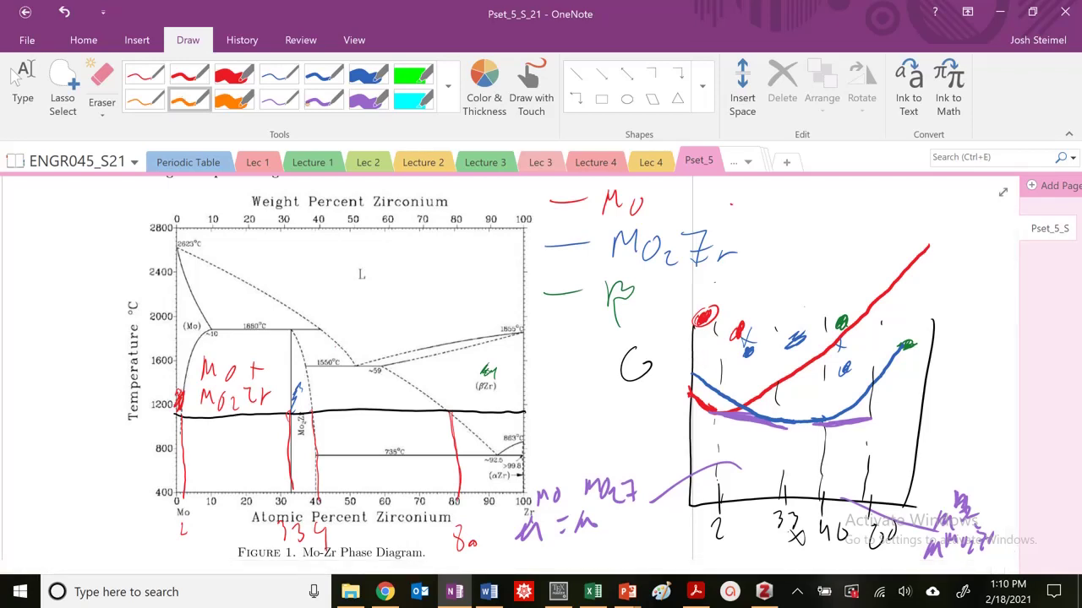
# Close the pen gallery unchanged and draw a short orange mark left of the plot.
pyautogui.click(448, 85)
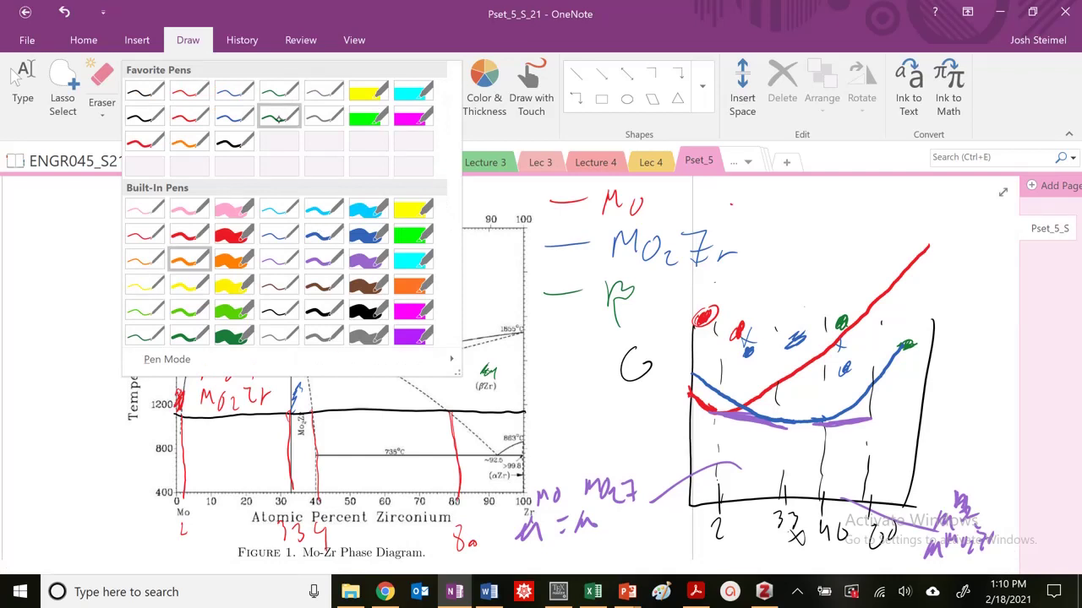
pyautogui.press('Escape')
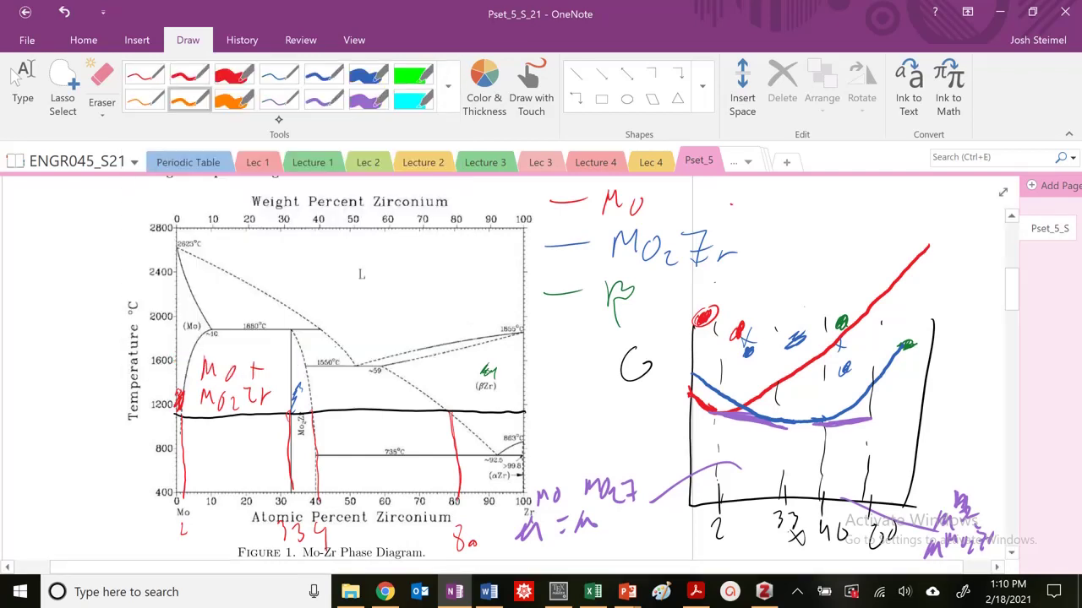
pyautogui.moveTo(692, 355); pyautogui.dragTo(714, 366)
# With the green pen, ink the green β curve across the plot and loop the marks near 46.
pyautogui.click(448, 84)
pyautogui.click(276, 119)
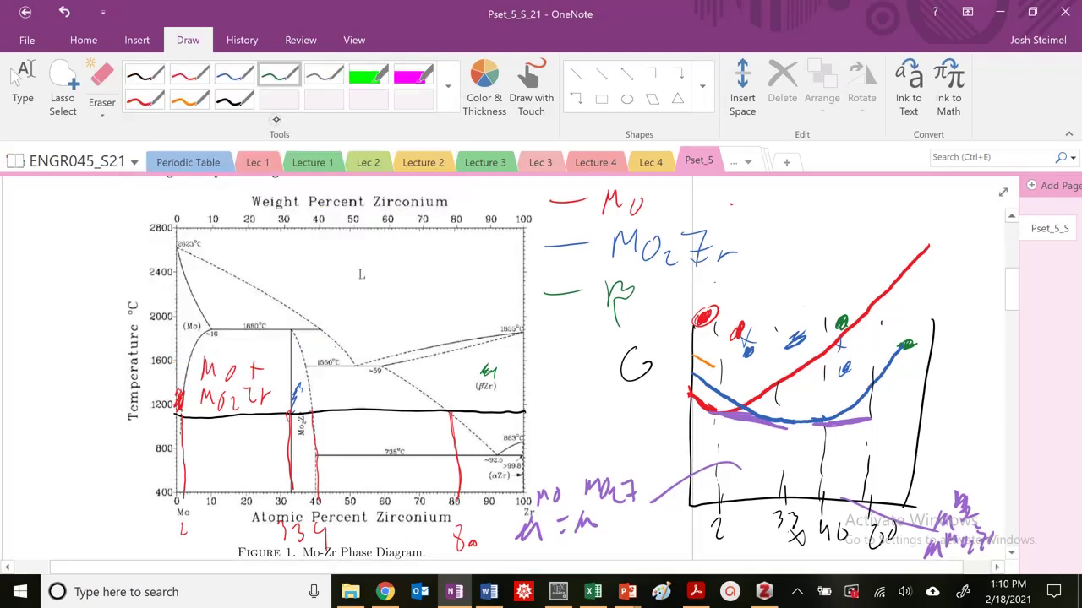
pyautogui.moveTo(693, 354)
pyautogui.mouseDown()
pyautogui.moveTo(786, 402)
pyautogui.moveTo(884, 410)
pyautogui.mouseUp()
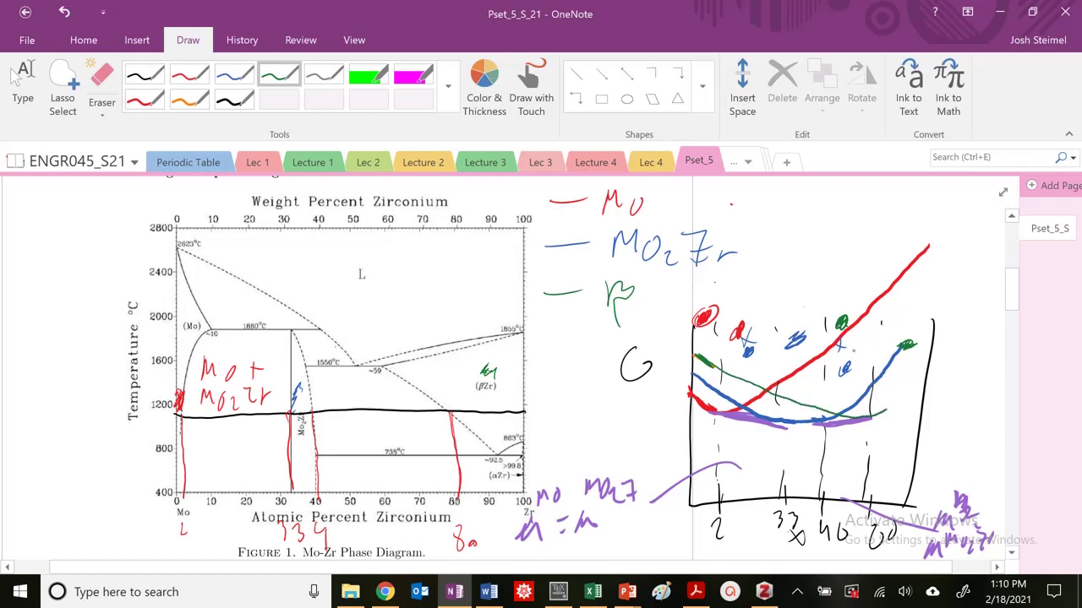
pyautogui.moveTo(835, 306)
pyautogui.mouseDown()
pyautogui.moveTo(833, 369)
pyautogui.moveTo(840, 311)
pyautogui.mouseUp()
pyautogui.moveTo(884, 413); pyautogui.dragTo(914, 403)
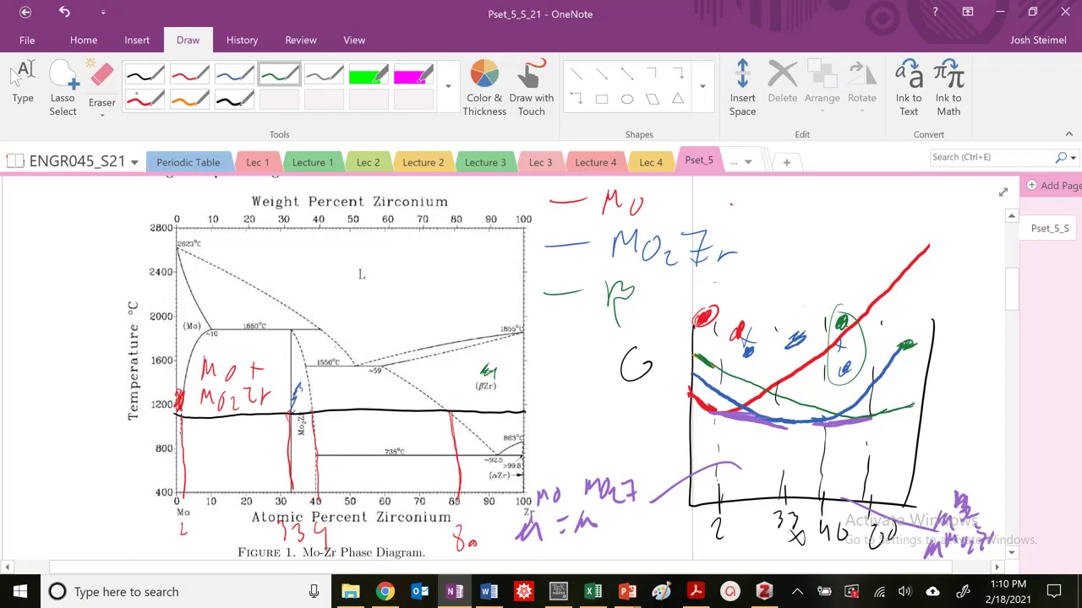
# Circle the curves' left ends, crossings and the blue curve's minimum in red.
pyautogui.click(145, 99)
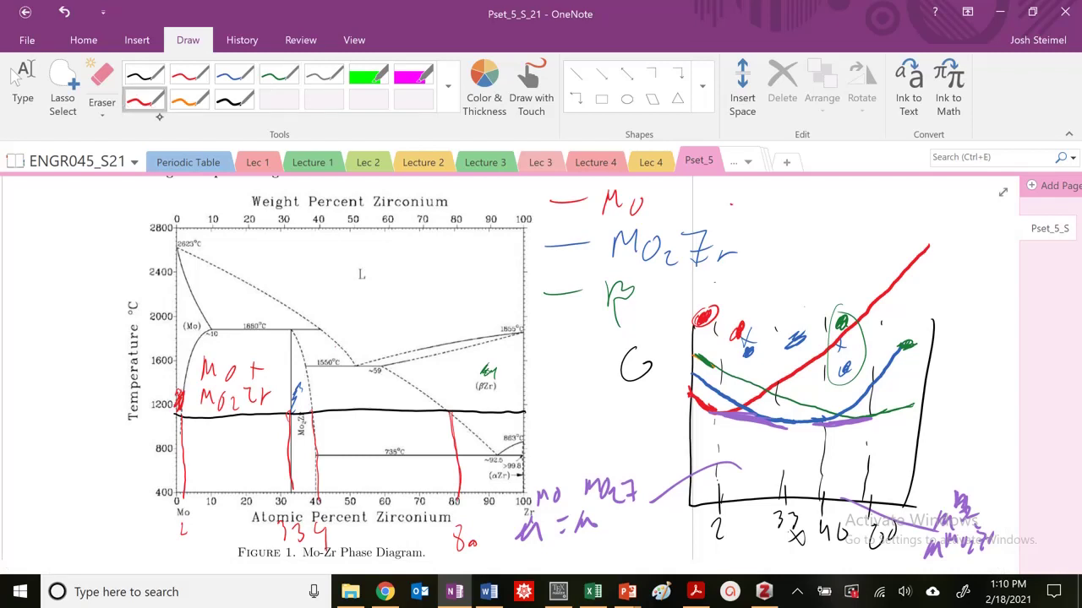
pyautogui.moveTo(706, 400)
pyautogui.mouseDown()
pyautogui.moveTo(701, 387)
pyautogui.moveTo(686, 392)
pyautogui.moveTo(711, 419)
pyautogui.mouseUp()
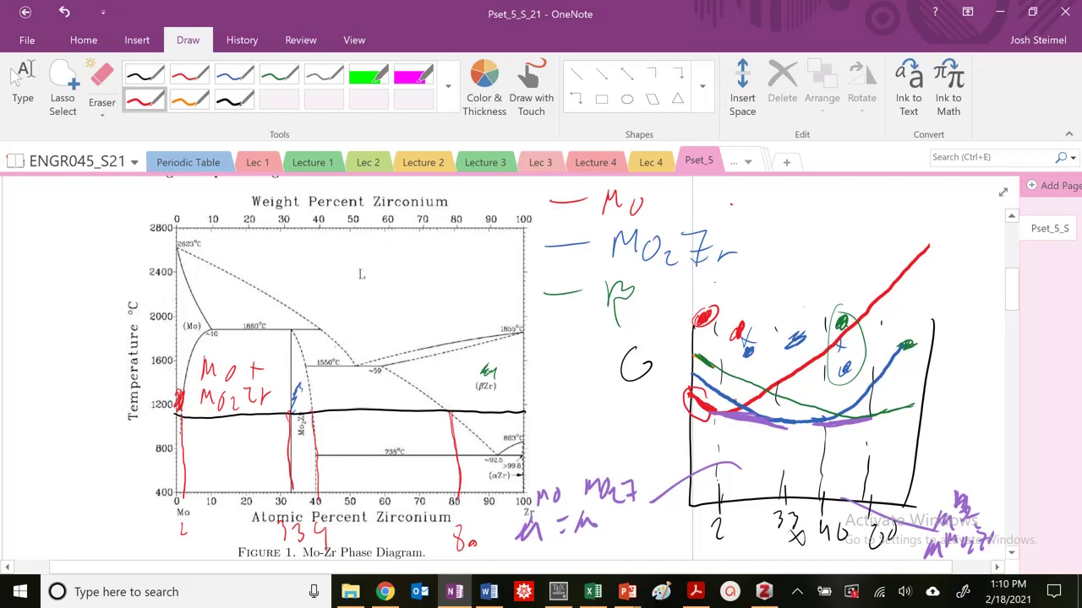
pyautogui.moveTo(719, 408); pyautogui.dragTo(732, 387)
pyautogui.moveTo(749, 399); pyautogui.dragTo(759, 391)
pyautogui.moveTo(749, 414); pyautogui.dragTo(770, 419)
pyautogui.moveTo(811, 414)
pyautogui.mouseDown()
pyautogui.moveTo(783, 418)
pyautogui.moveTo(805, 416)
pyautogui.moveTo(793, 407)
pyautogui.mouseUp()
pyautogui.moveTo(801, 357); pyautogui.dragTo(786, 380)
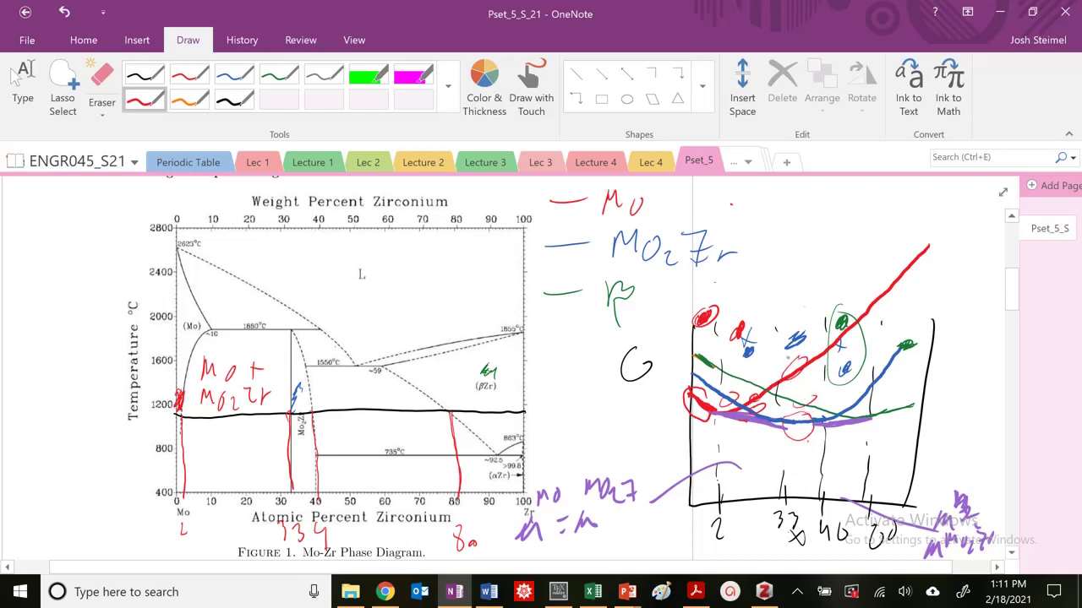
# Draw a red X on the phase diagram and ring the (βZr) label, isotherm end and curve ends in red.
pyautogui.moveTo(359, 390); pyautogui.dragTo(391, 417)
pyautogui.moveTo(386, 385)
pyautogui.mouseDown()
pyautogui.moveTo(538, 482)
pyautogui.moveTo(758, 542)
pyautogui.moveTo(839, 535)
pyautogui.moveTo(837, 505)
pyautogui.mouseUp()
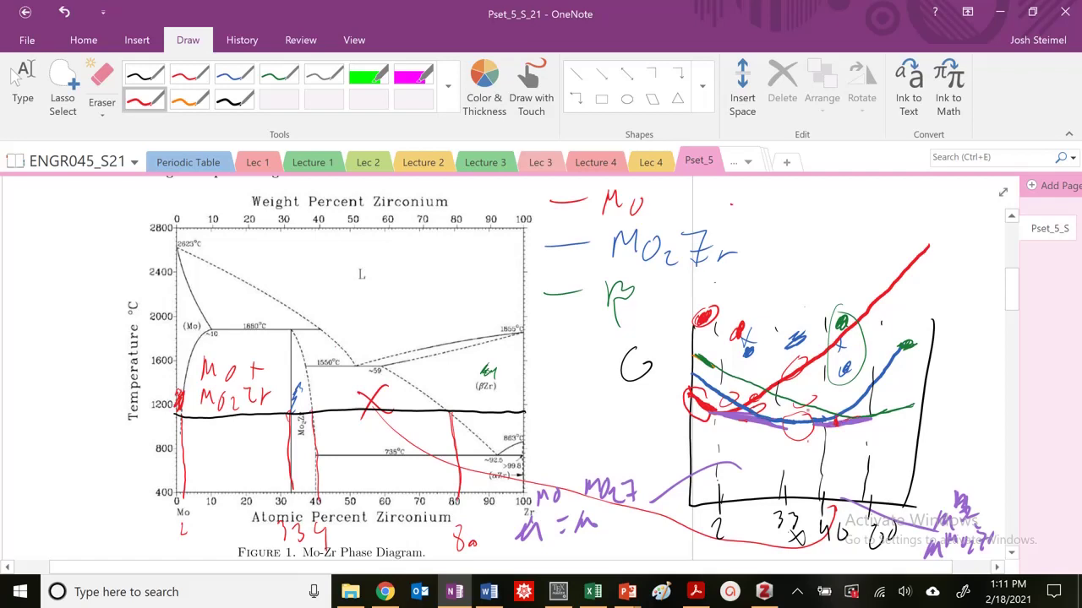
pyautogui.moveTo(484, 366); pyautogui.dragTo(490, 367)
pyautogui.moveTo(469, 415)
pyautogui.mouseDown()
pyautogui.moveTo(517, 412)
pyautogui.moveTo(499, 414)
pyautogui.mouseUp()
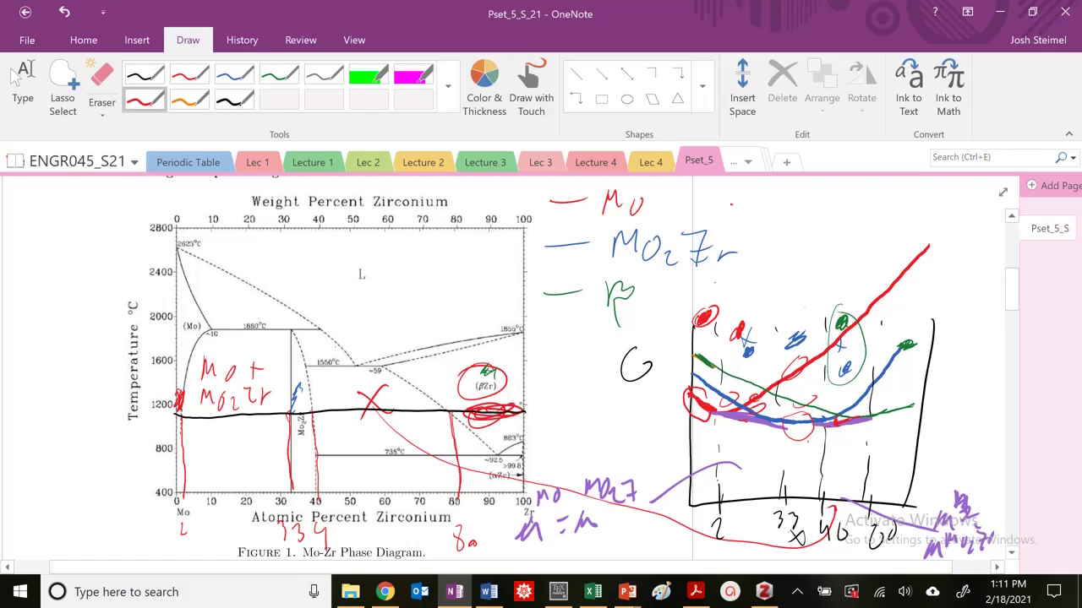
pyautogui.moveTo(915, 396)
pyautogui.mouseDown()
pyautogui.moveTo(879, 418)
pyautogui.moveTo(930, 399)
pyautogui.mouseUp()
pyautogui.moveTo(916, 335)
pyautogui.mouseDown()
pyautogui.moveTo(884, 355)
pyautogui.moveTo(921, 337)
pyautogui.mouseUp()
pyautogui.moveTo(929, 237); pyautogui.dragTo(939, 240)
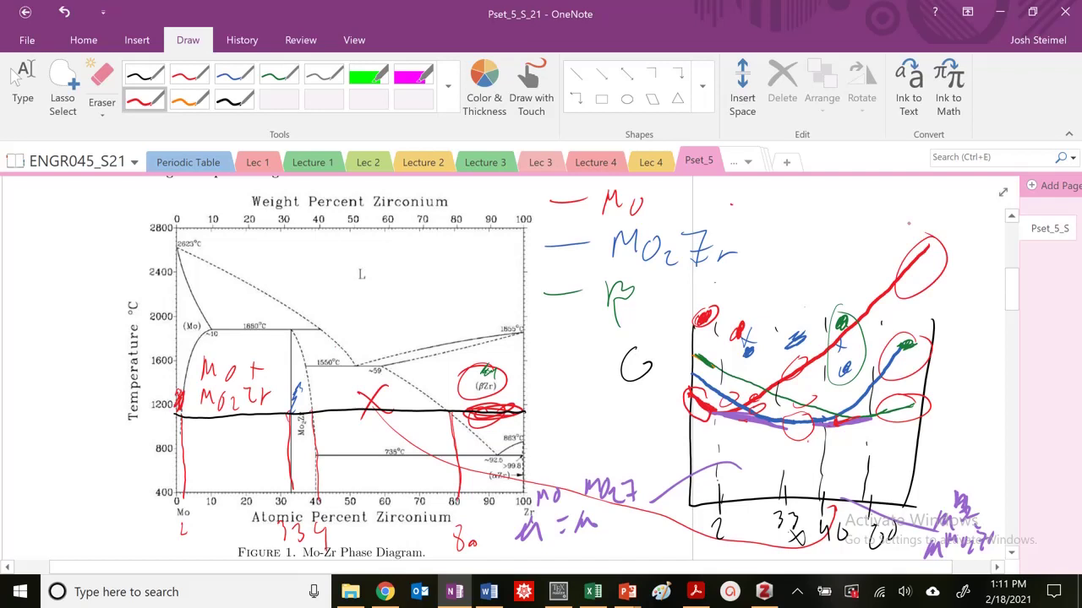
pyautogui.click(23, 89)
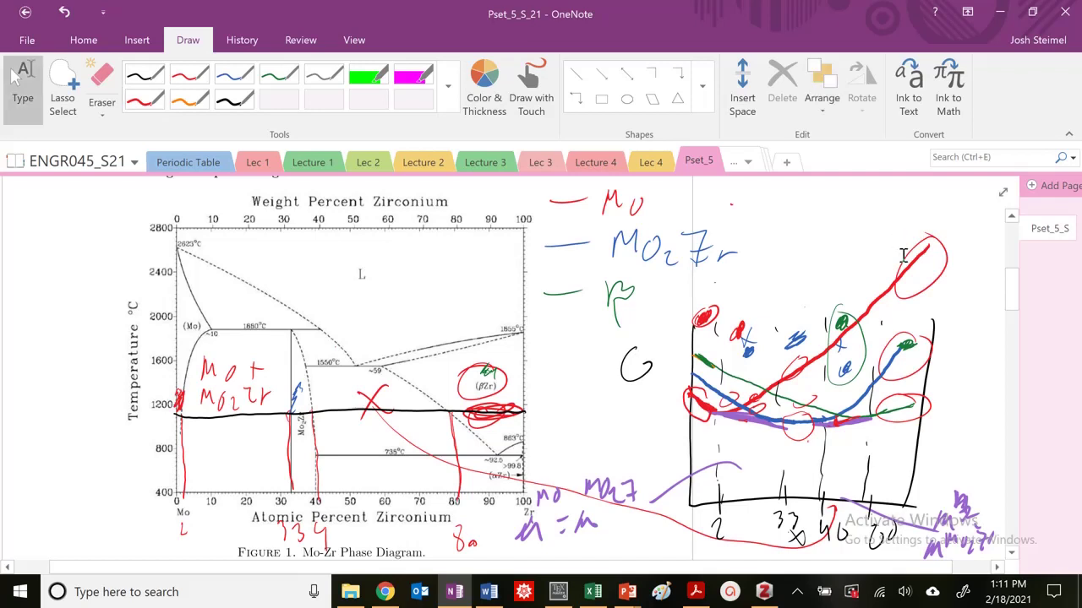